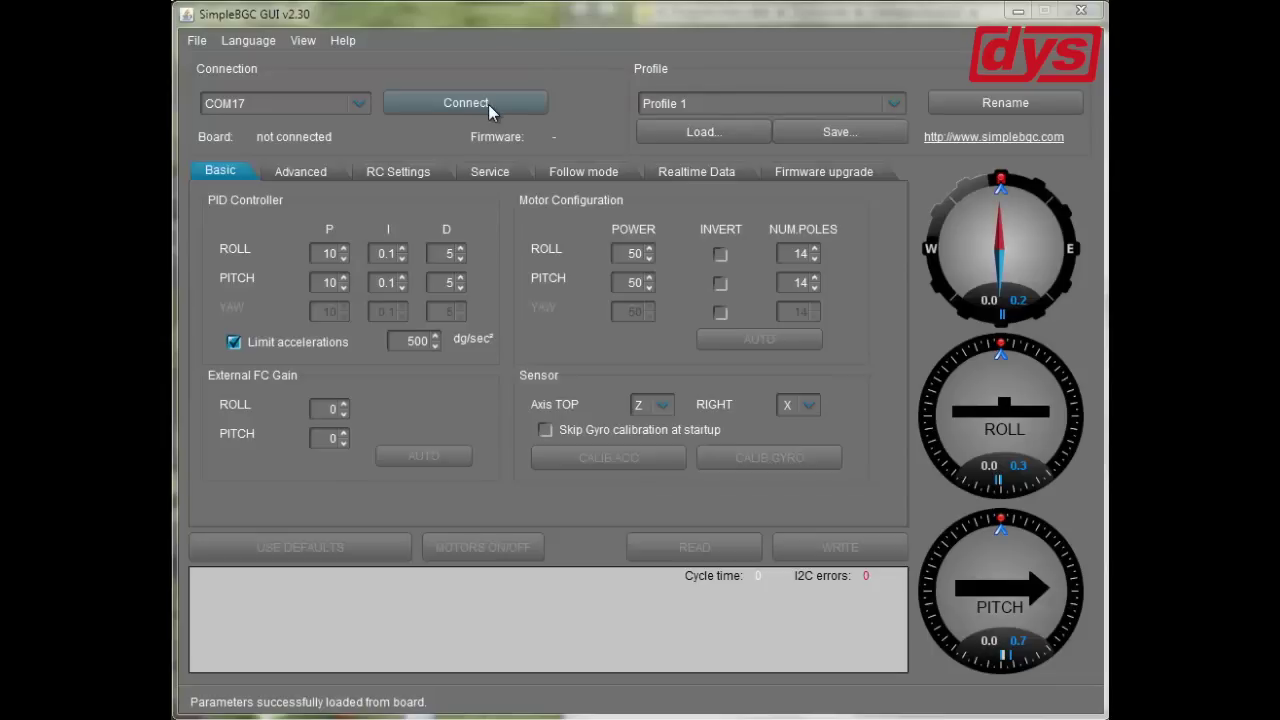
- Keep COM17 as the serial port and connect to the board, which reports firmware 2.30 b5
left_click(359, 103)
left_click(359, 103)
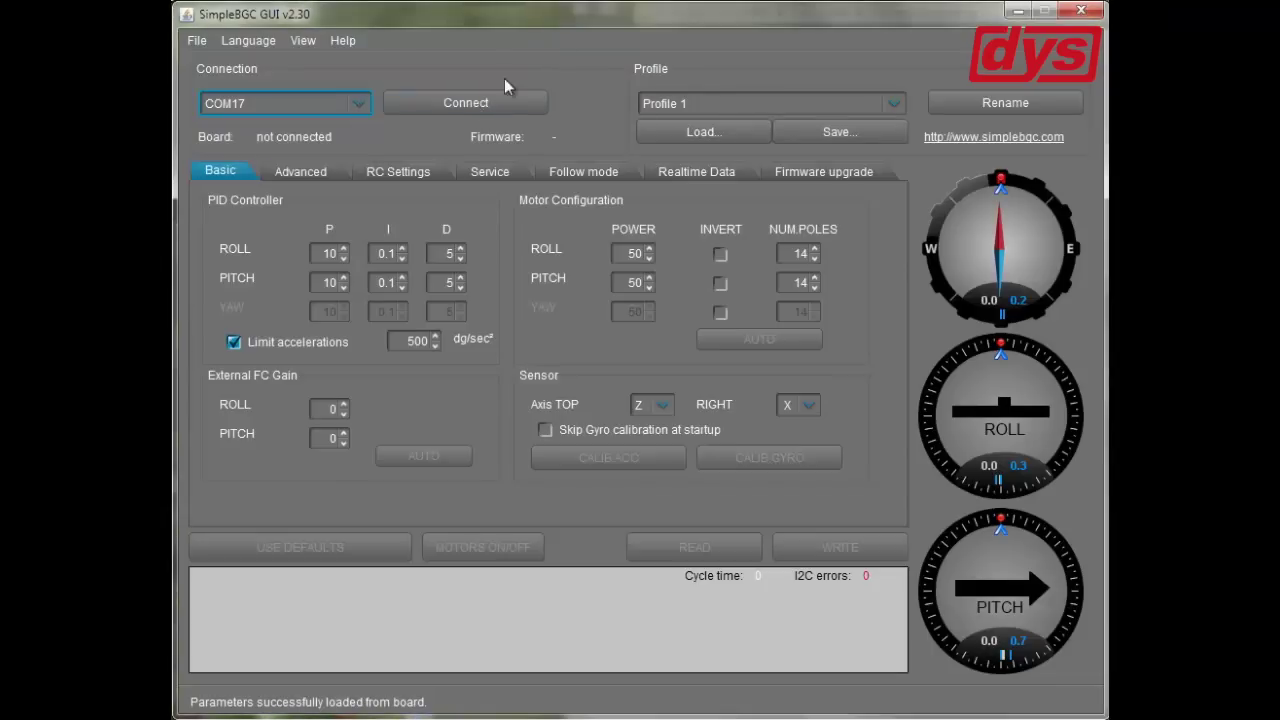
left_click(483, 106)
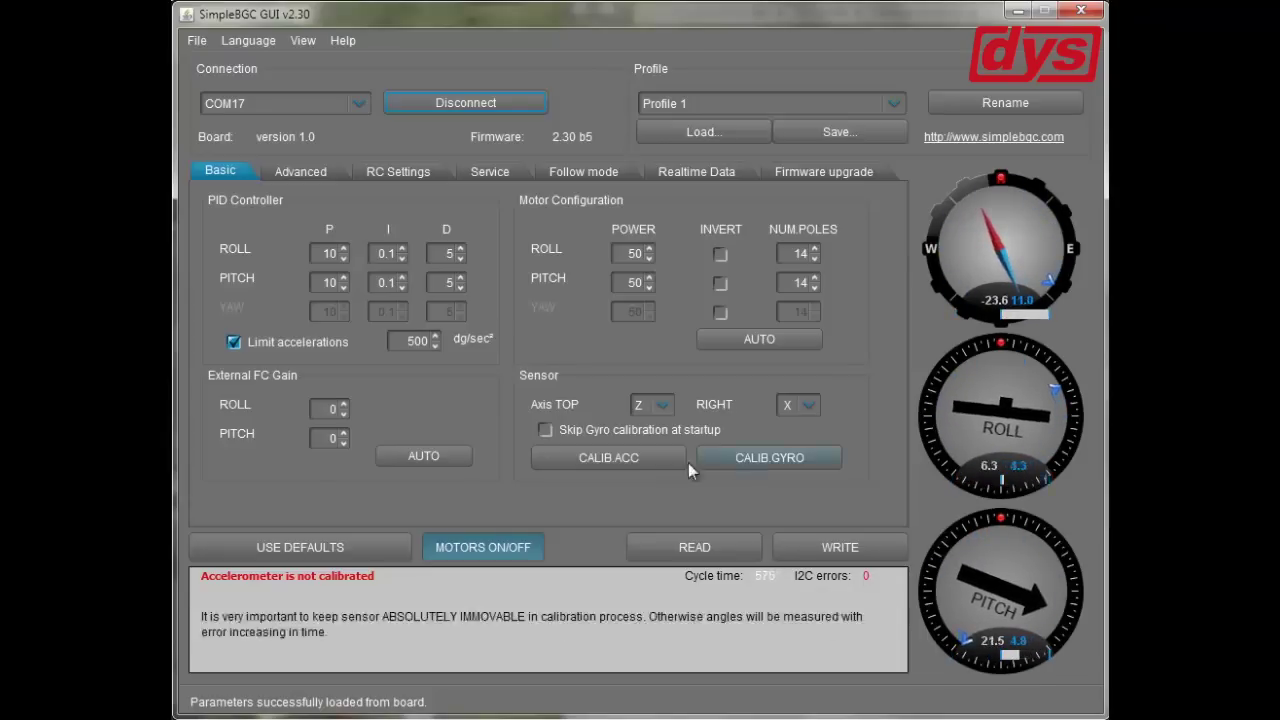
- Run CALIB.ACC and CALIB.GYRO on the Basic tab, then WRITE the current profile to the board
left_click(632, 462)
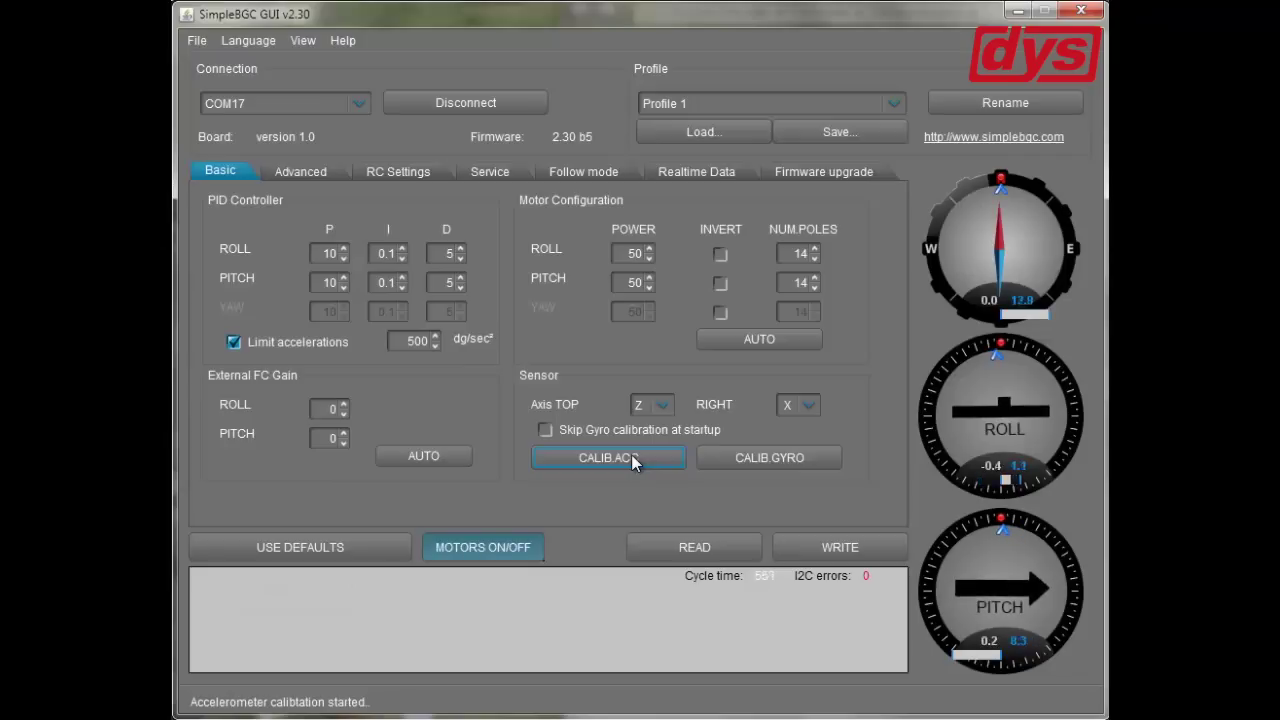
left_click(787, 455)
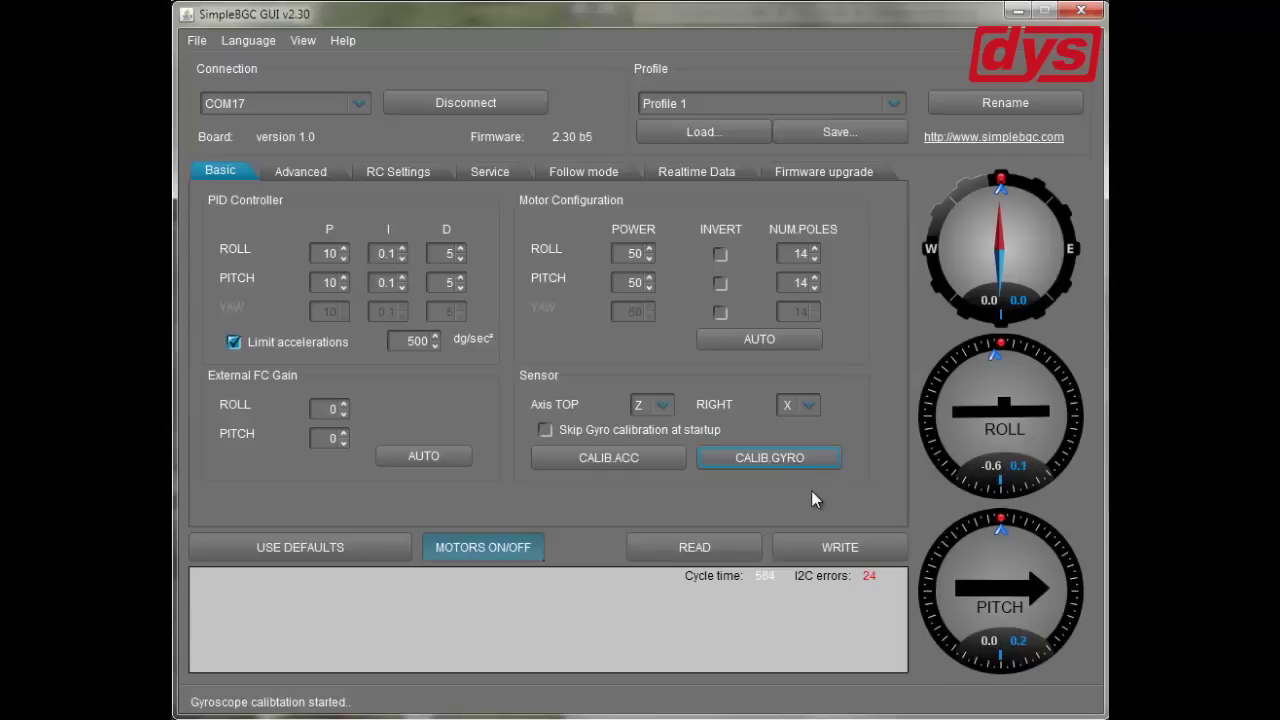
left_click(822, 547)
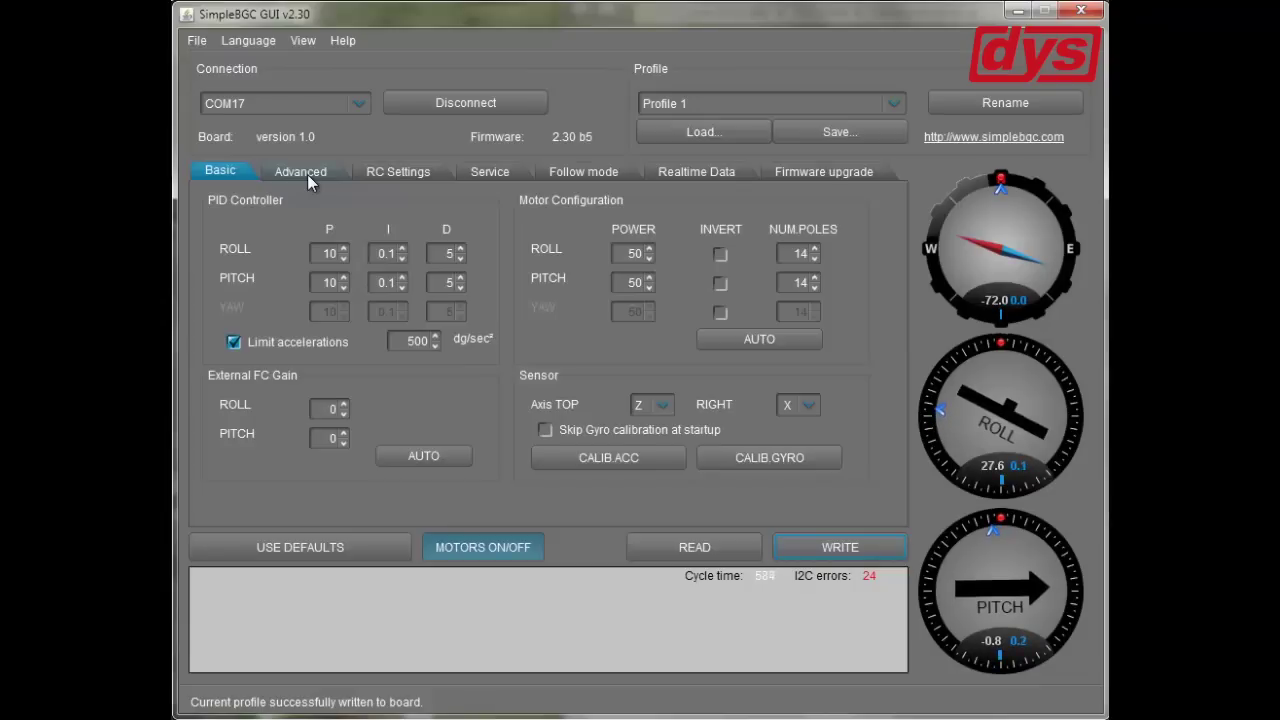
- Set the YAW motor output to 'YAW ext.board' on the Advanced tab and write it to the board
mouse_move(372, 270)
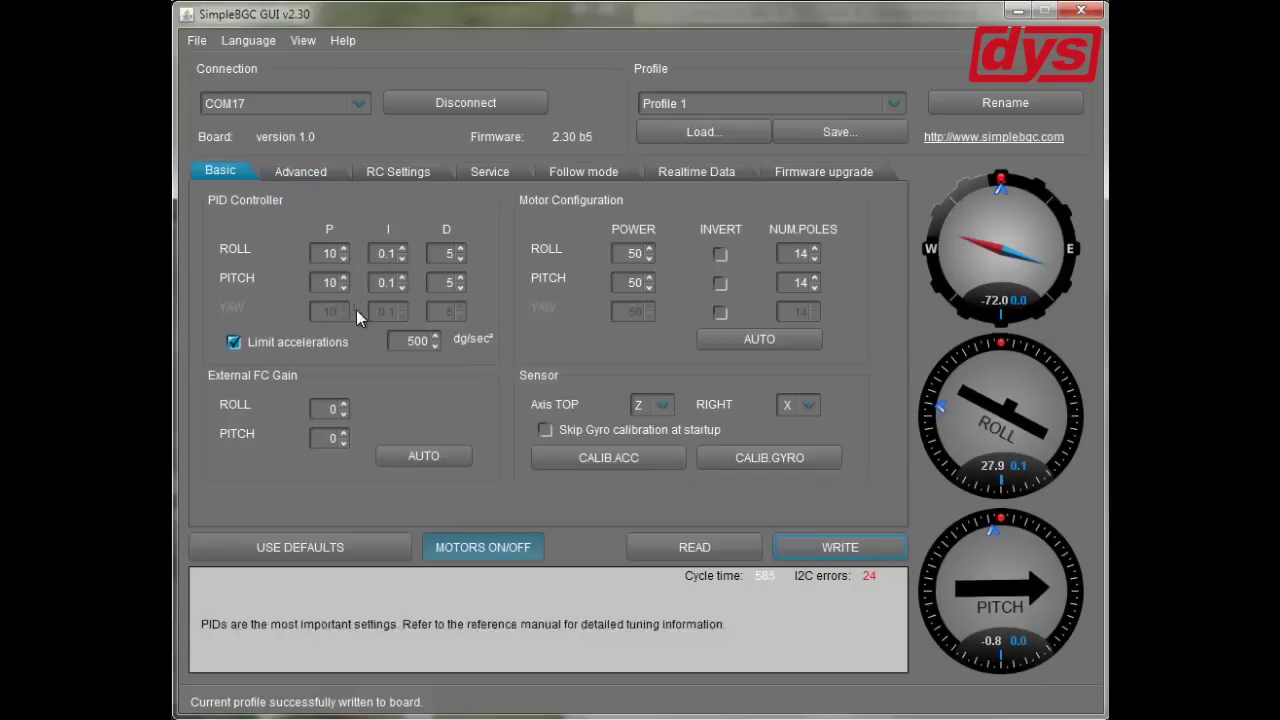
left_click(304, 174)
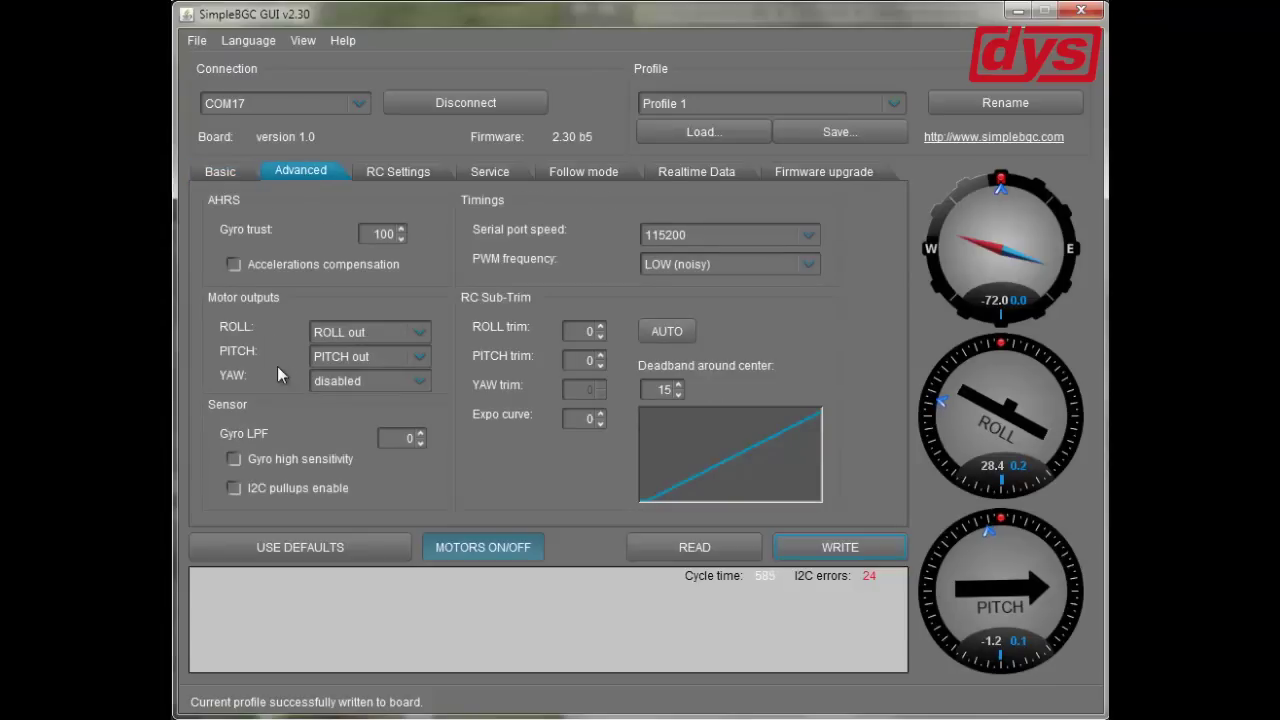
left_click(420, 382)
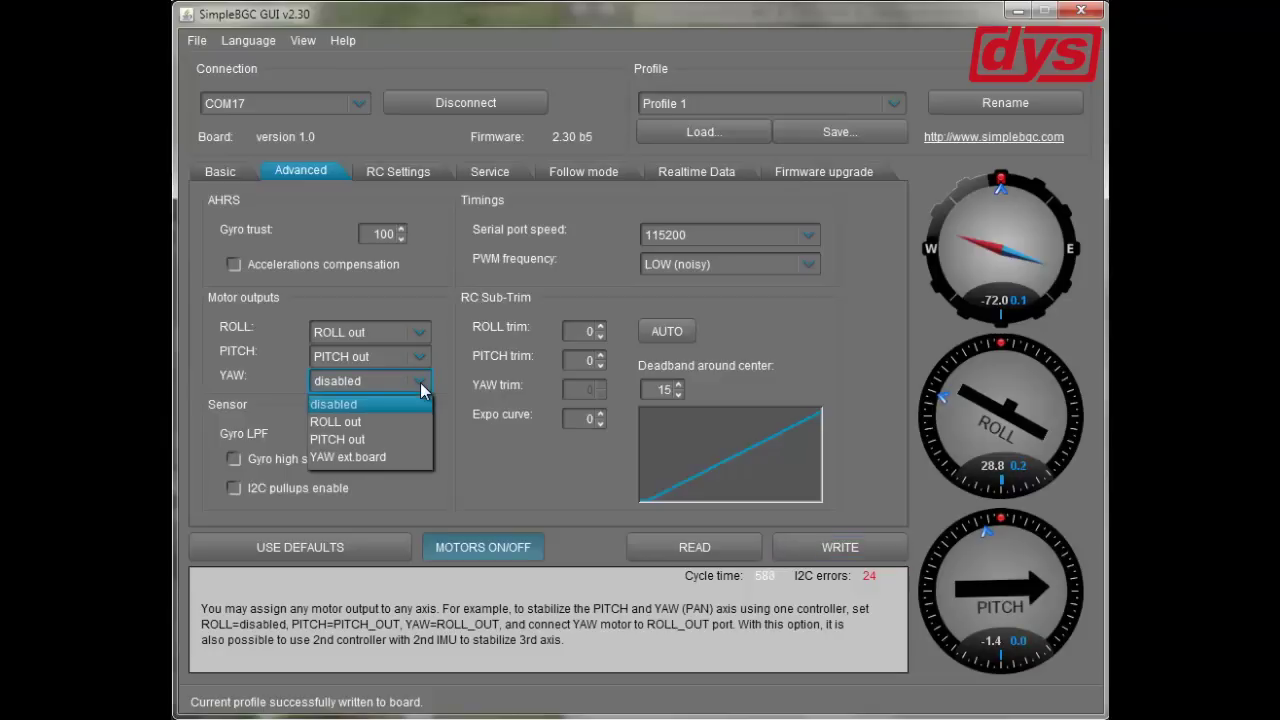
left_click(415, 460)
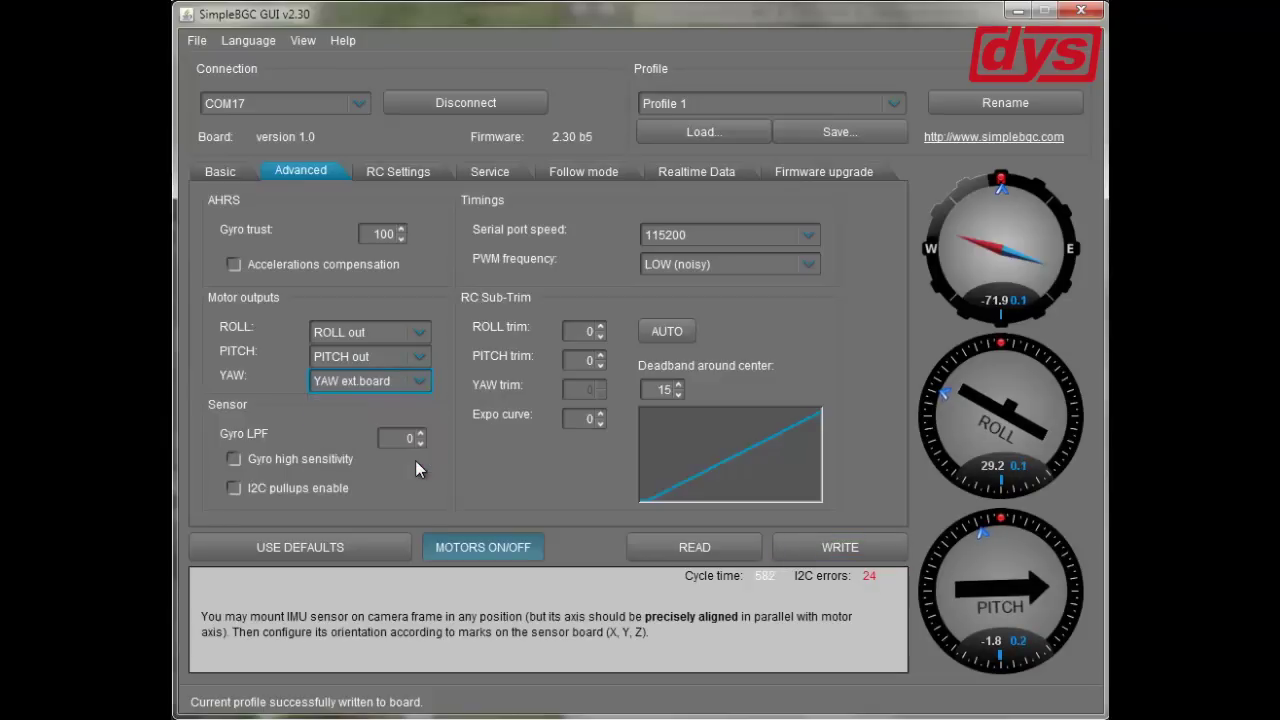
left_click(856, 545)
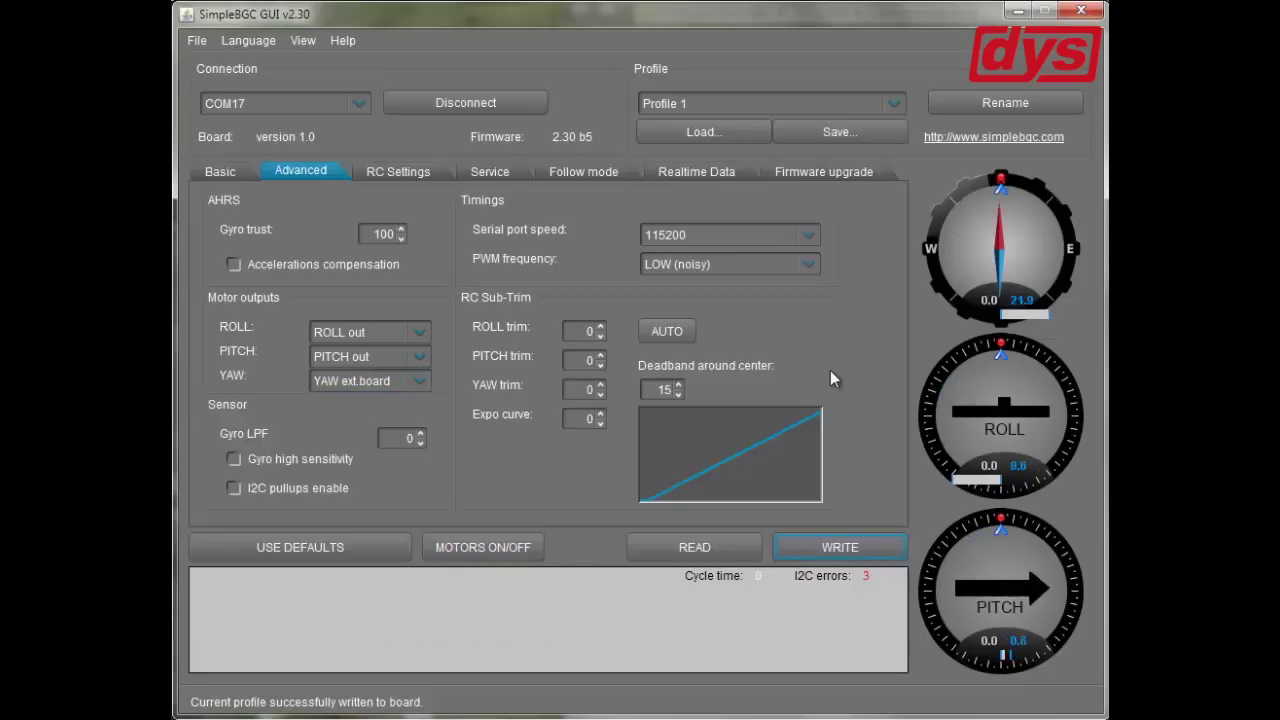
left_click(219, 172)
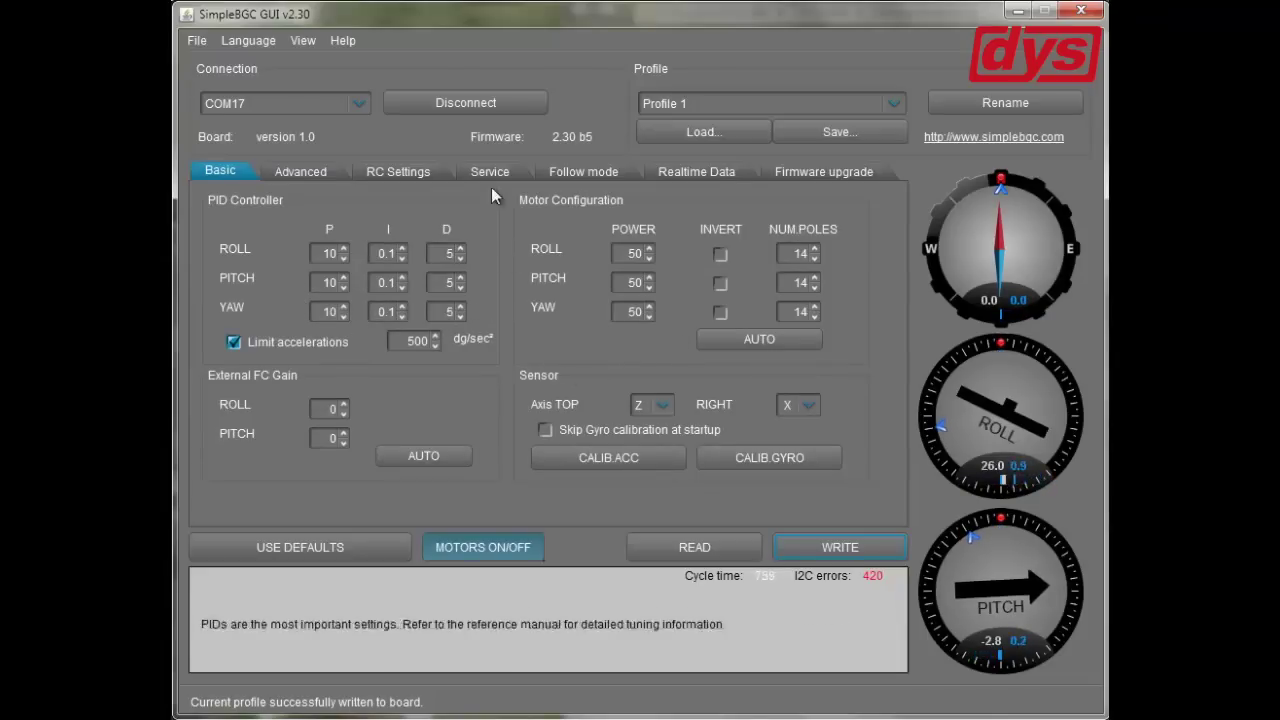
- Go to the Service settings page by way of the RC Settings tab
left_click(415, 172)
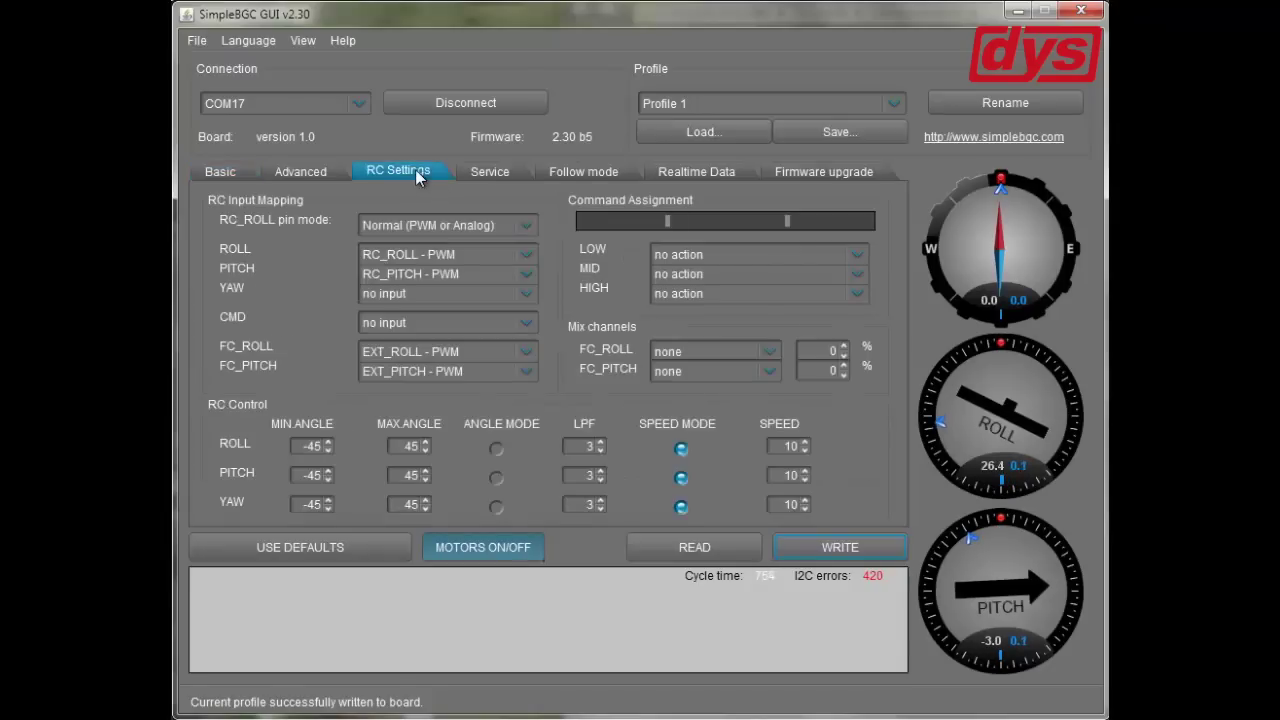
left_click(492, 174)
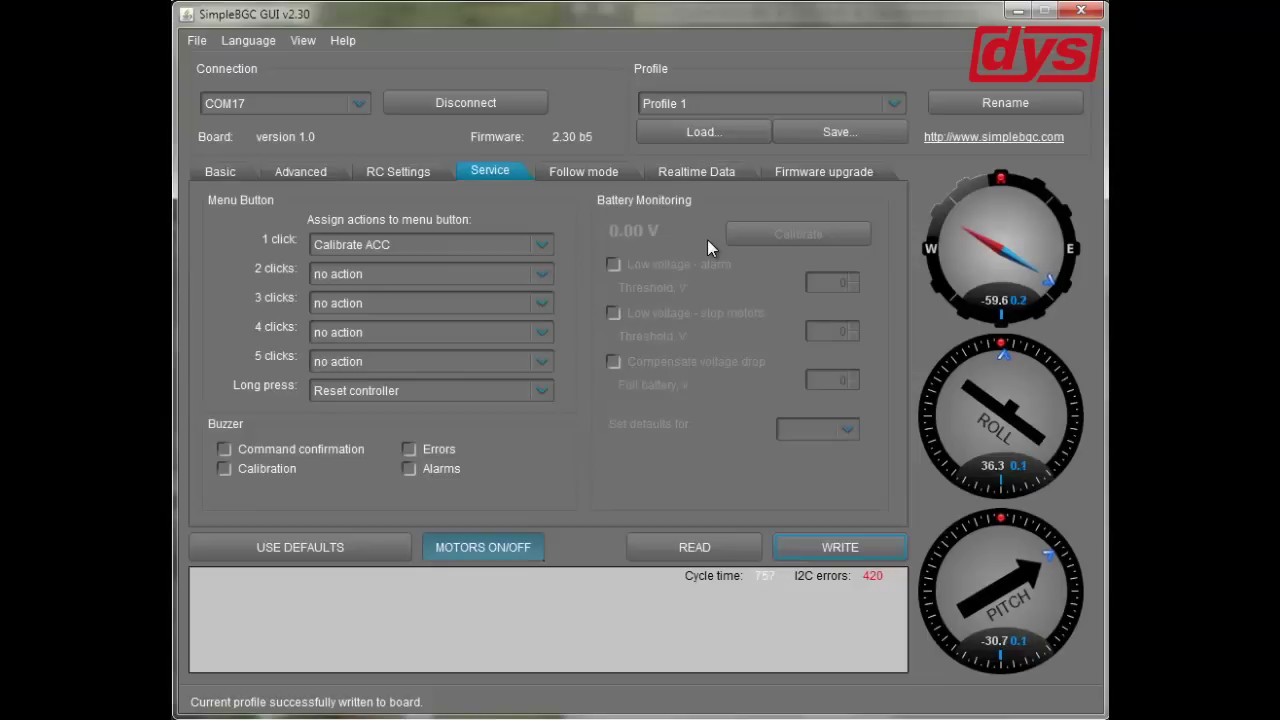
- Reconnect to the board and leave the Errors, Alarms, Calibration and Command confirmation buzzers unchecked
left_click(455, 102)
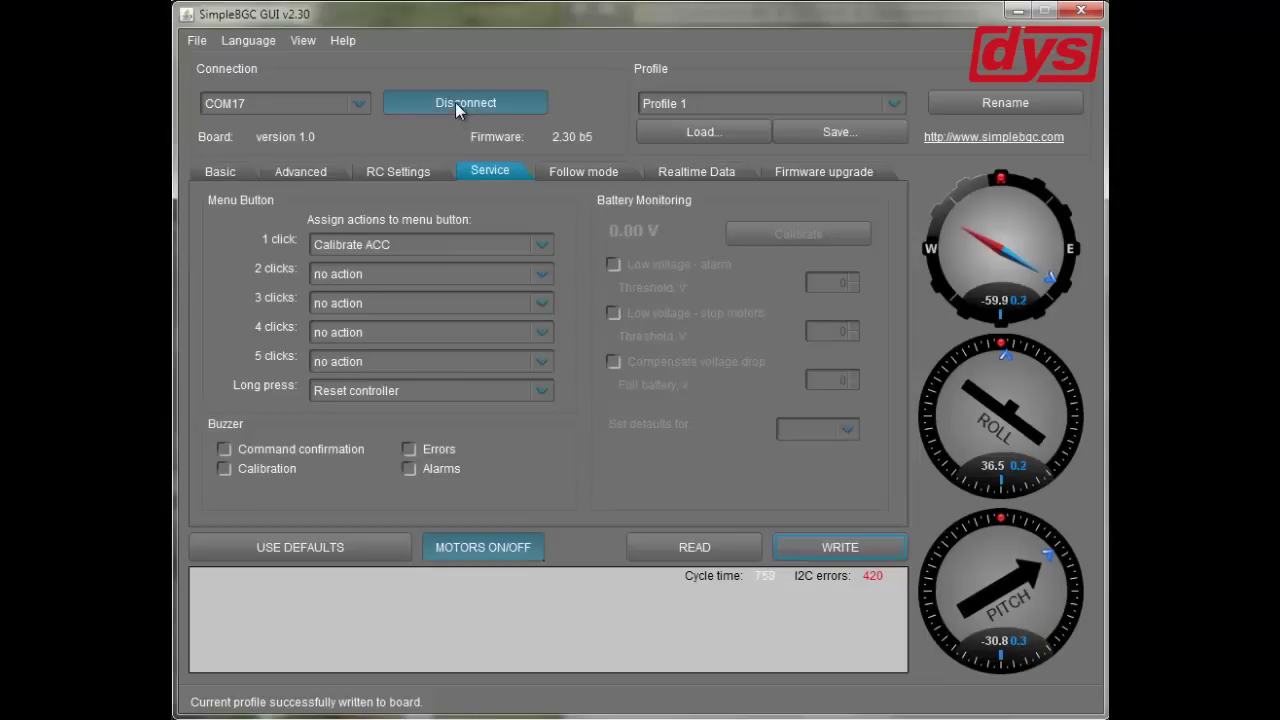
left_click(455, 102)
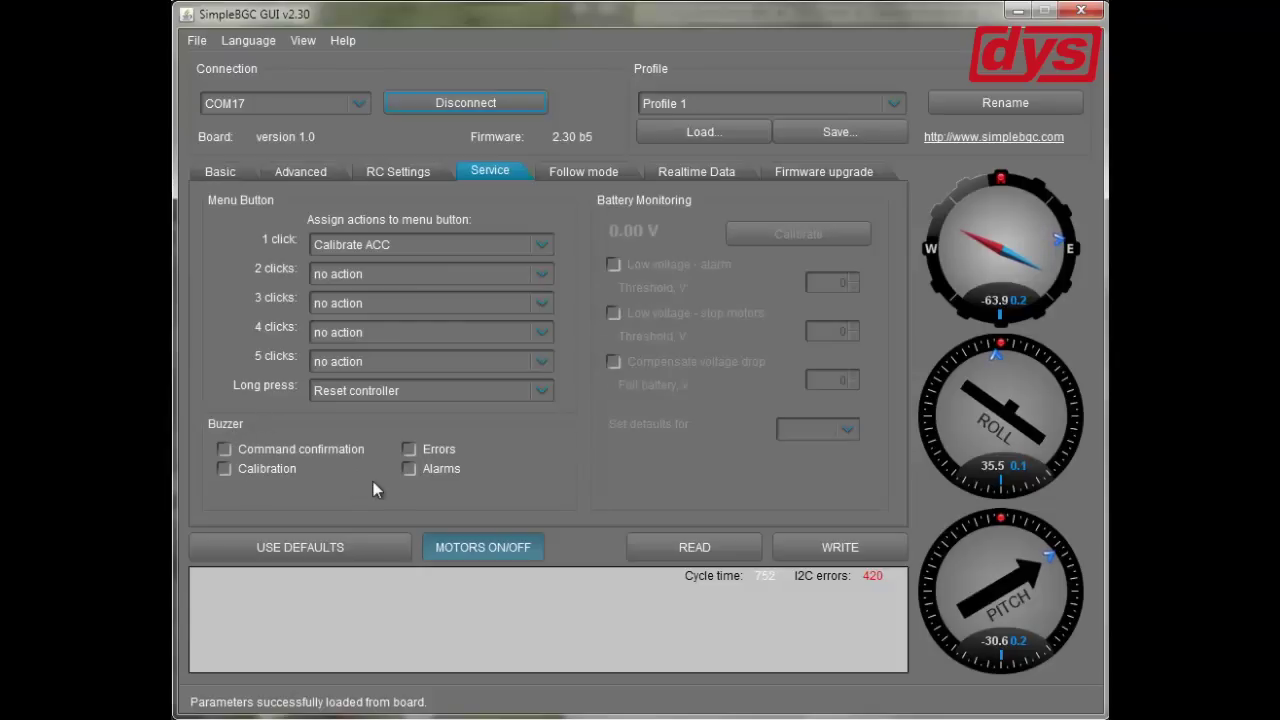
left_click(412, 446)
left_click(410, 469)
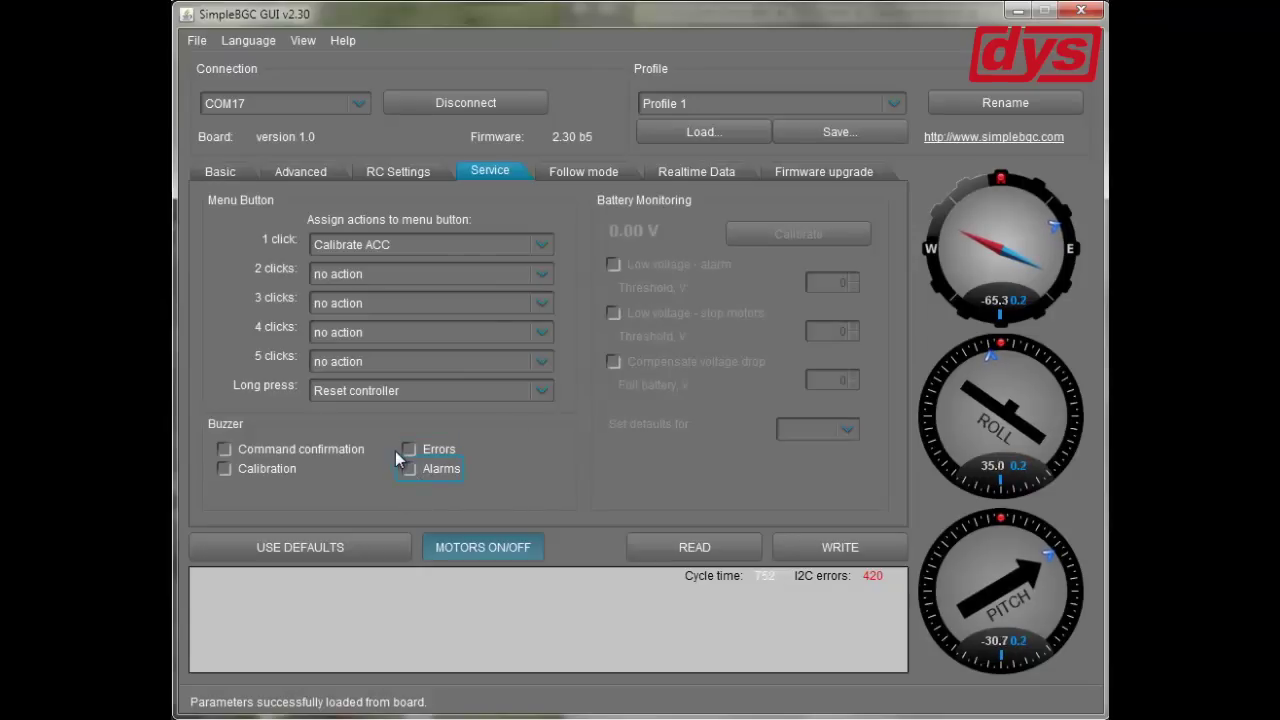
left_click(287, 474)
left_click(287, 475)
left_click(287, 453)
left_click(287, 453)
- Enable Follow YAW and select Follow PITCH-ROLL-YAW mode, writing each change to the board
left_click(577, 172)
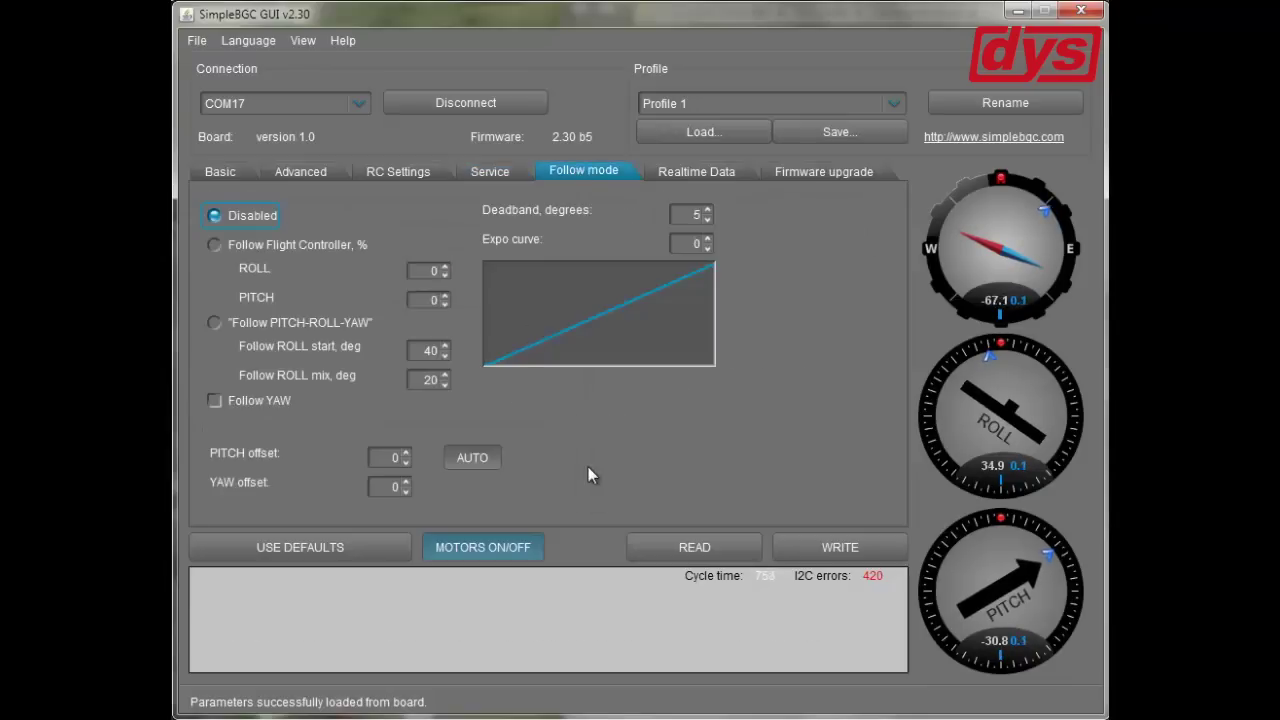
left_click(214, 401)
left_click(830, 547)
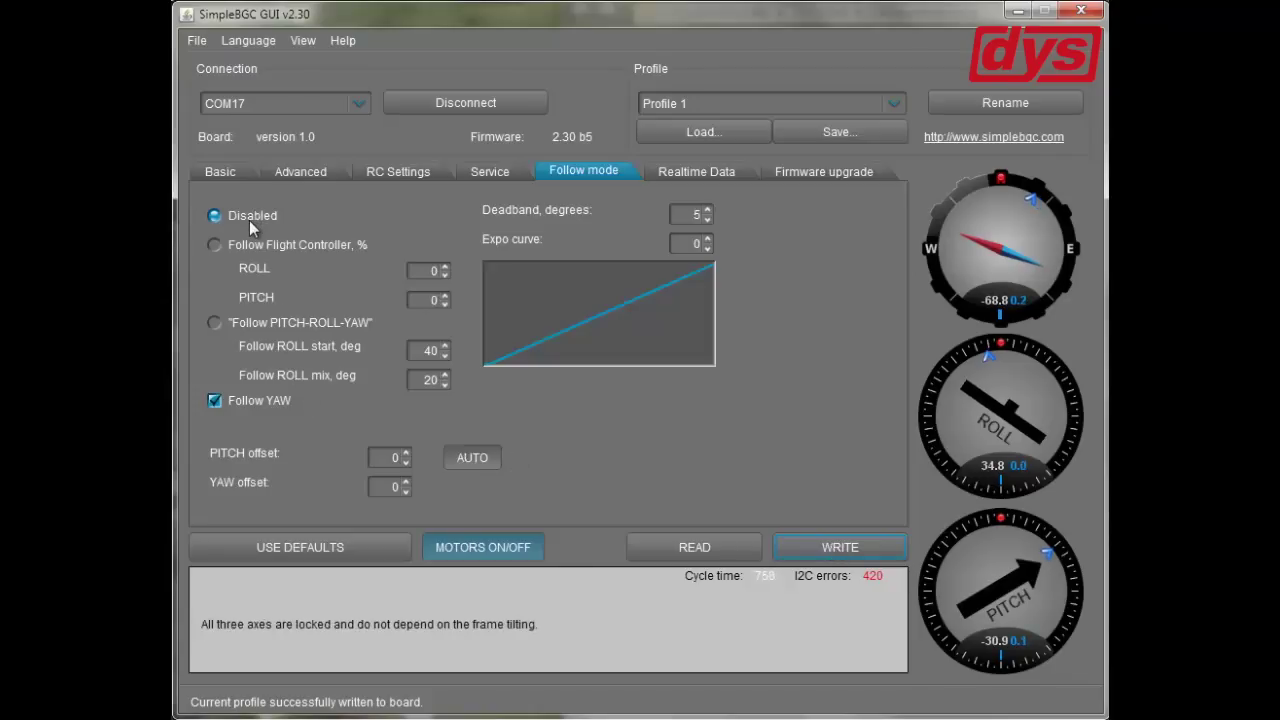
left_click(215, 322)
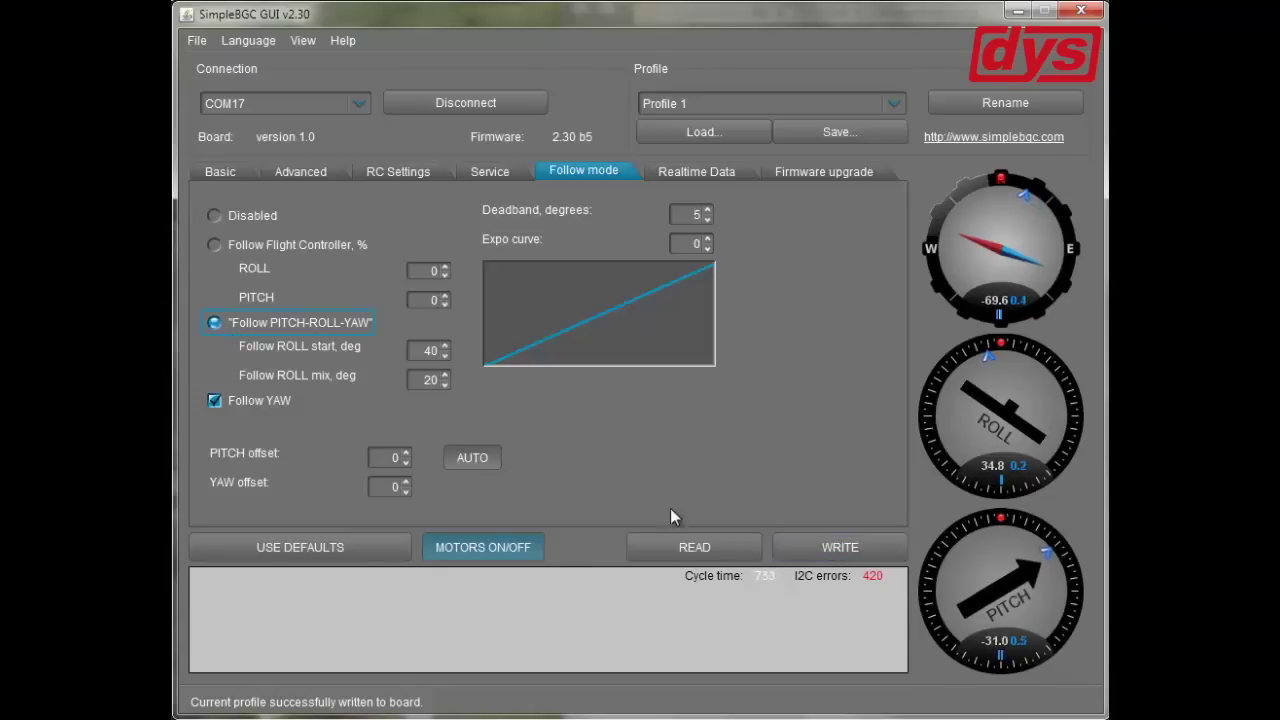
left_click(818, 546)
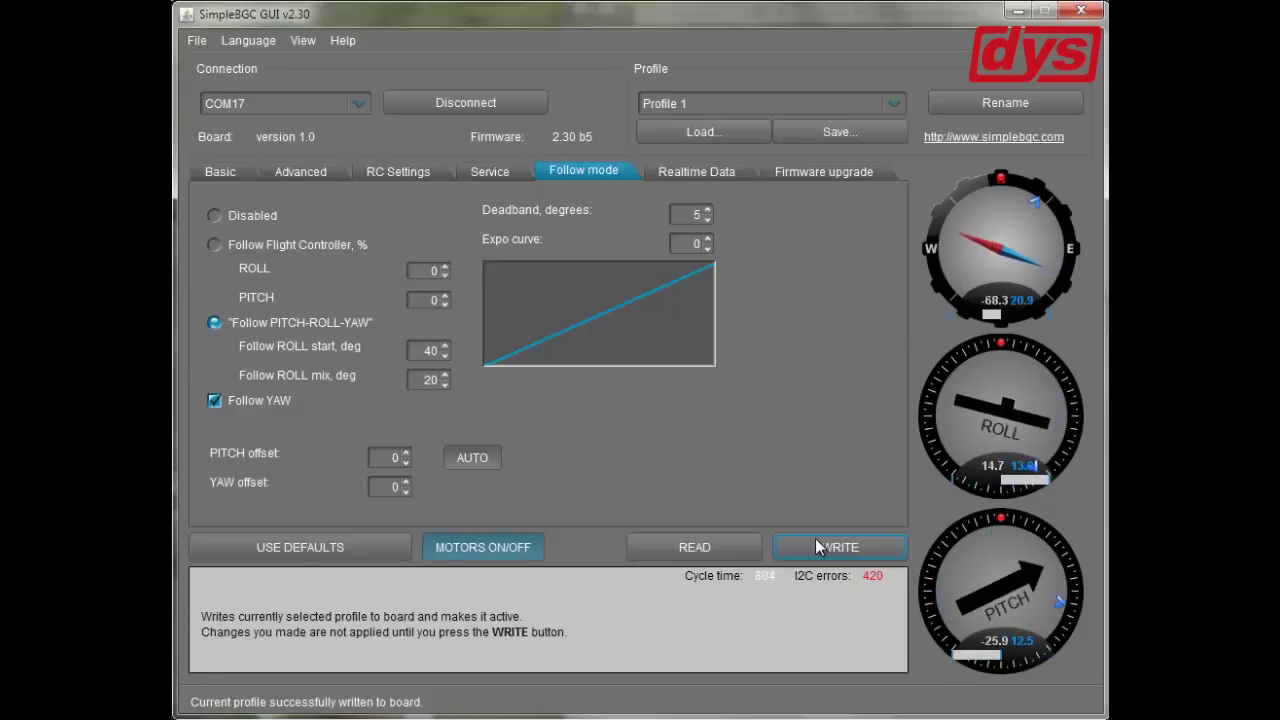
- Open the Realtime Data tab to view live accelerometer, gyro and axis error graphs
left_click(706, 172)
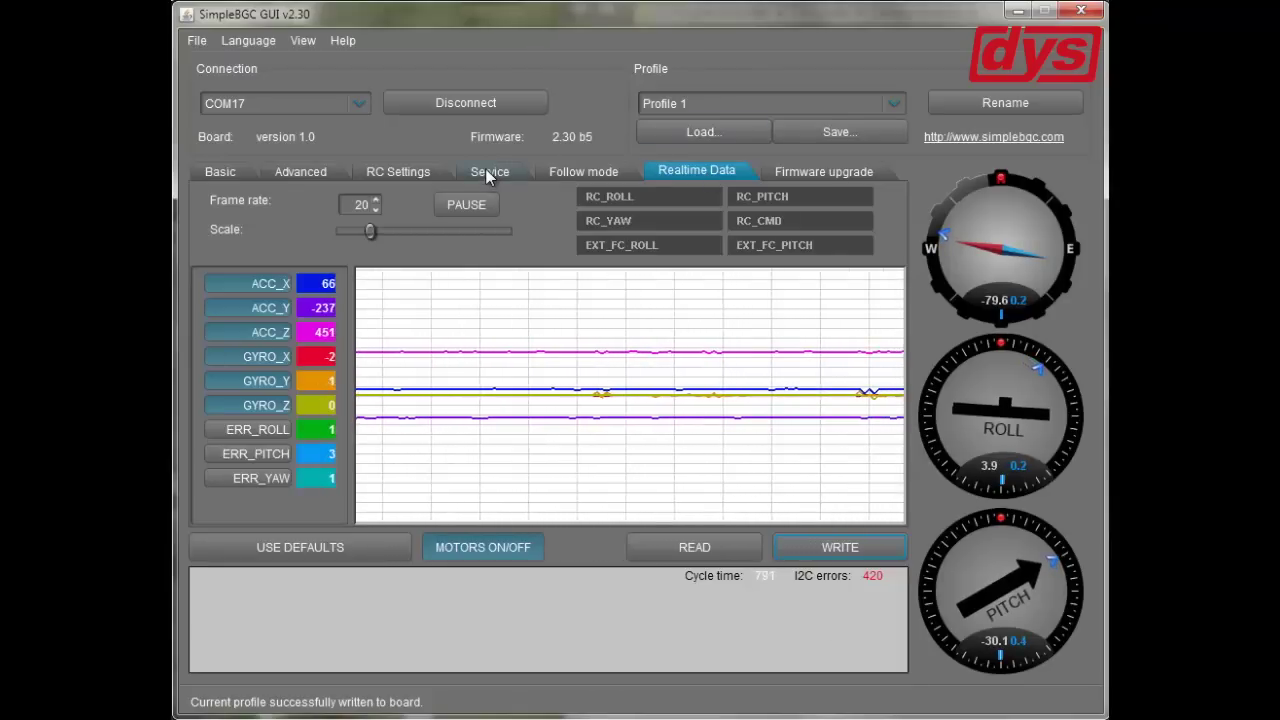
- Change PWM frequency from LOW (noisy) to HIGH (silent) on the Advanced tab and write it
left_click(390, 173)
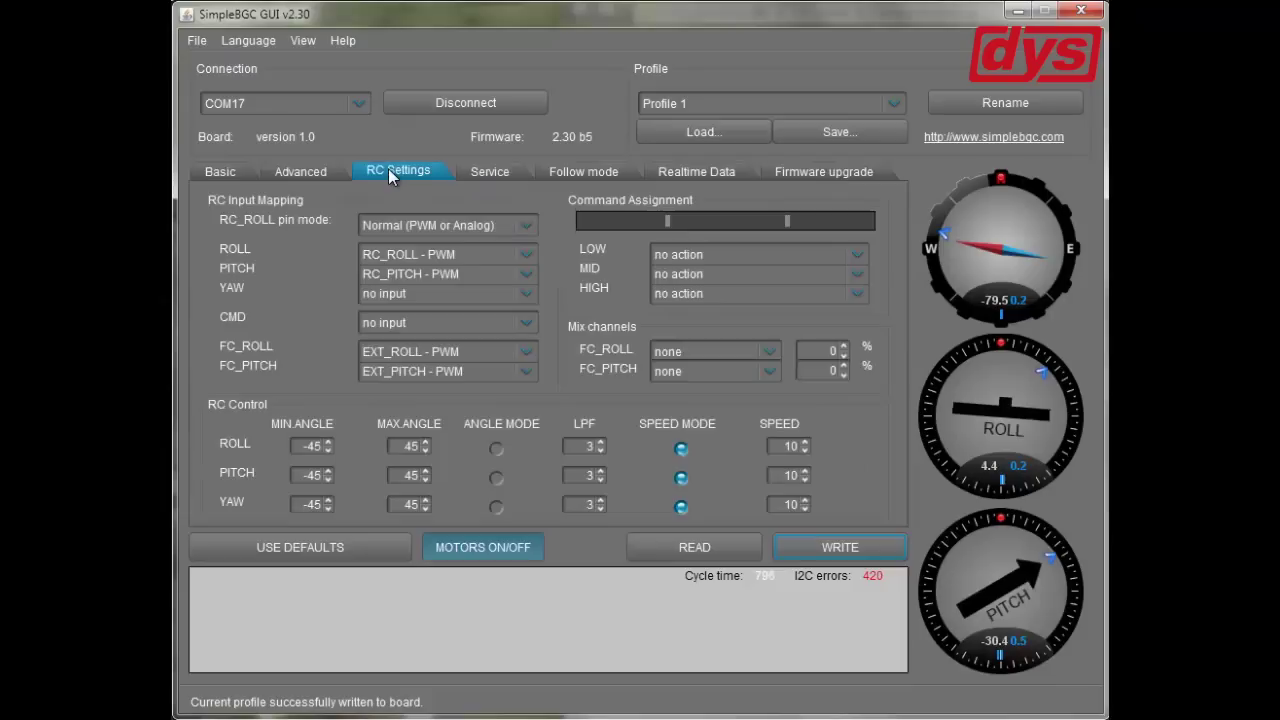
left_click(299, 175)
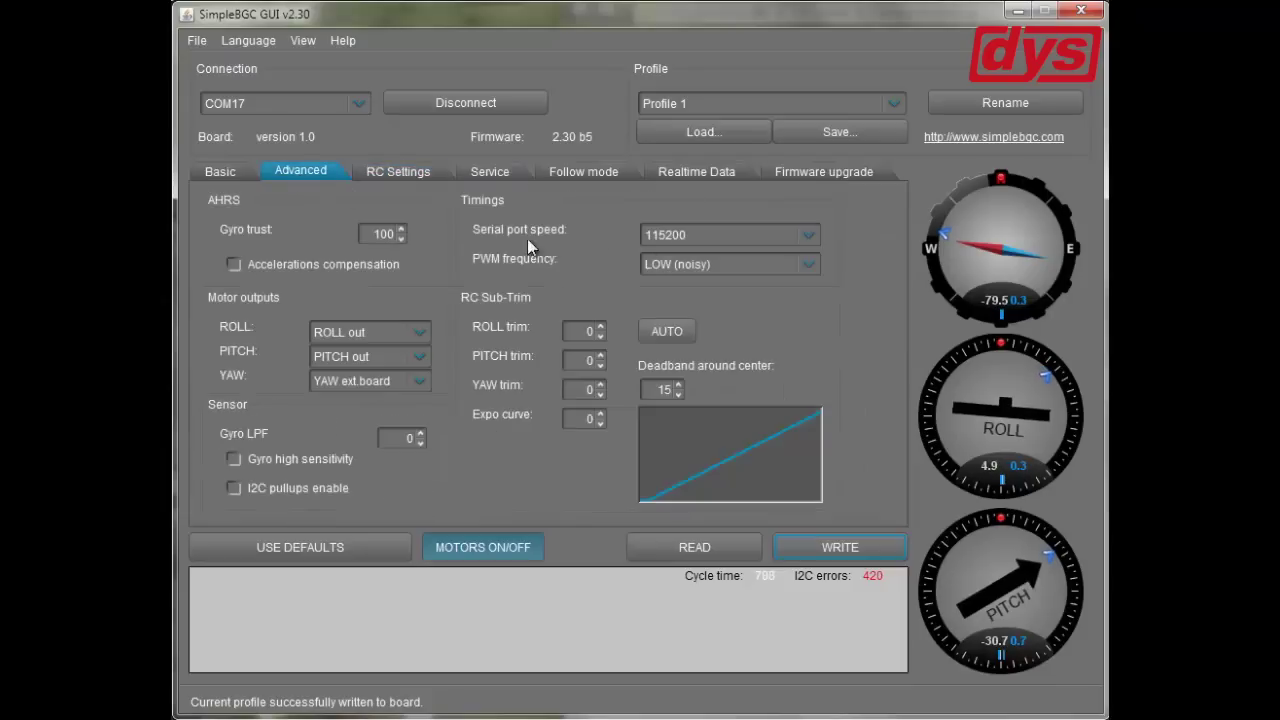
left_click(808, 265)
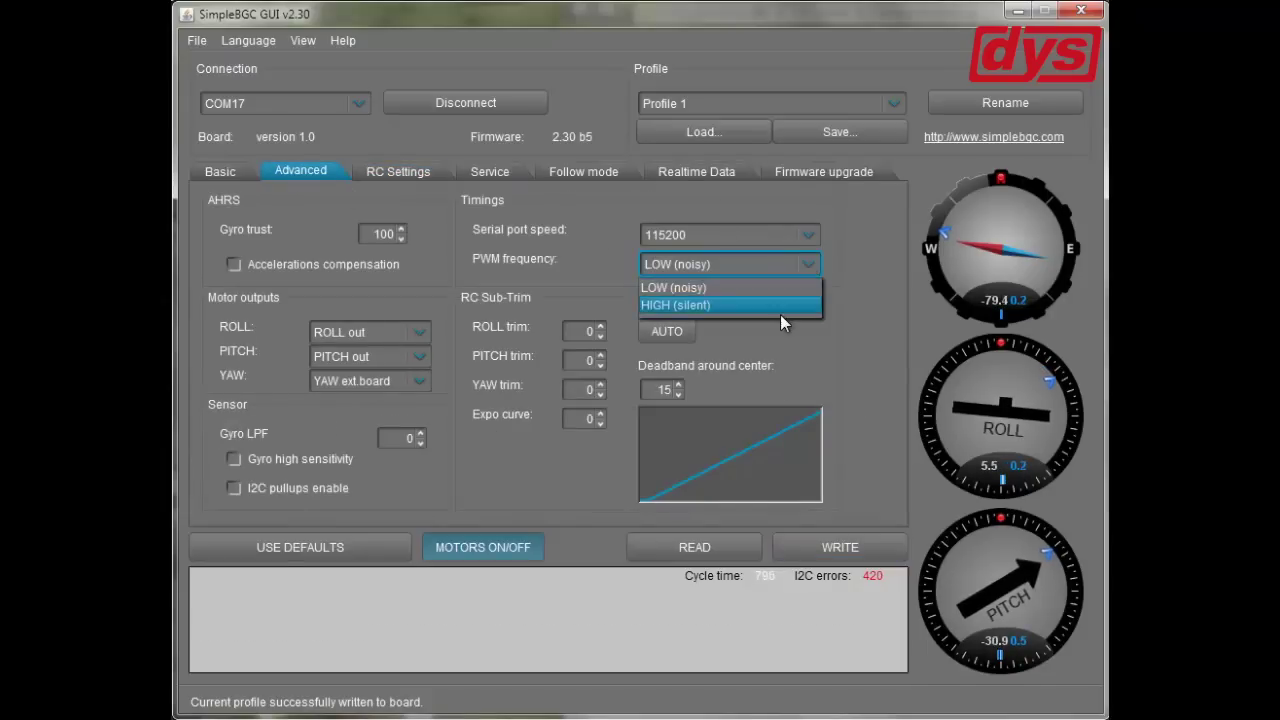
left_click(796, 288)
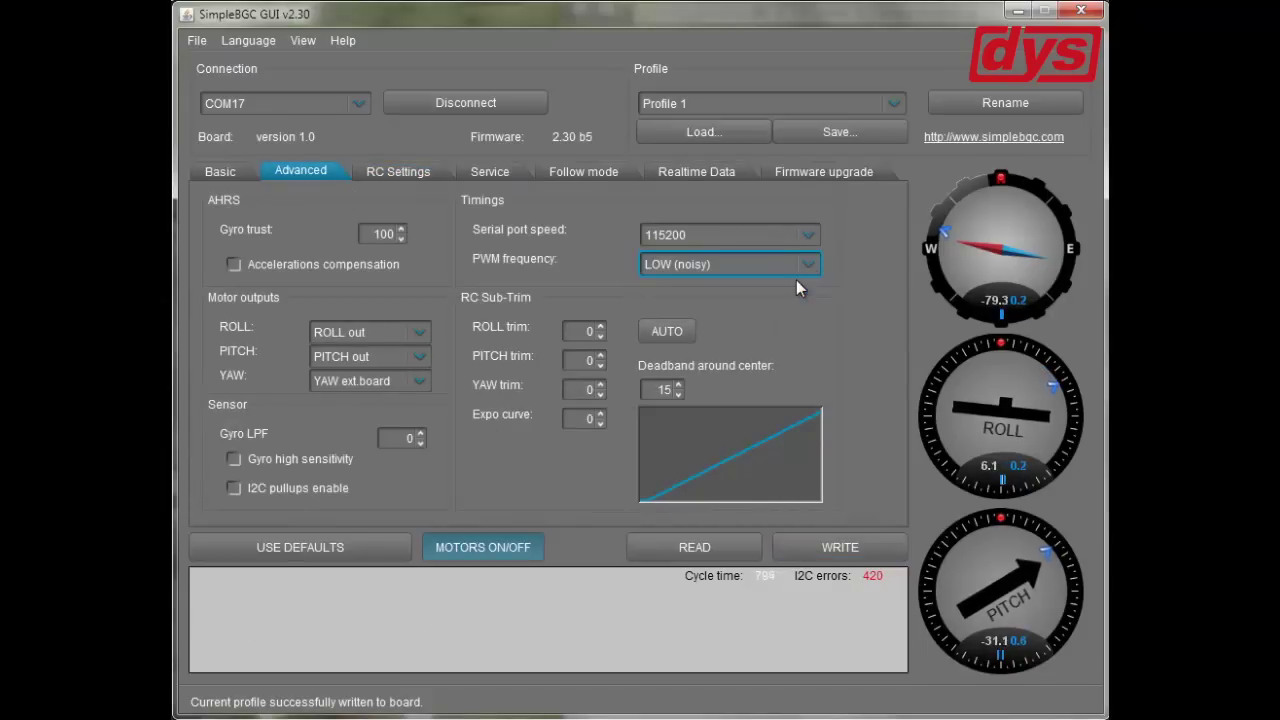
left_click(808, 265)
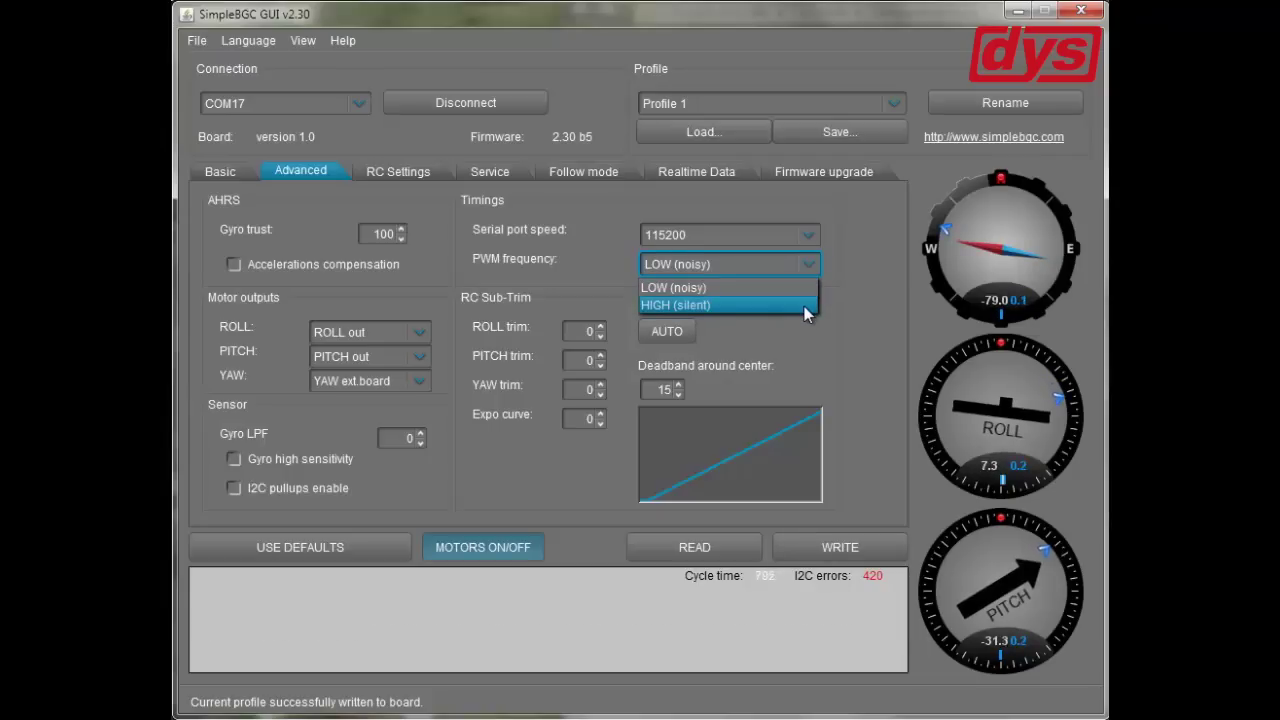
left_click(804, 306)
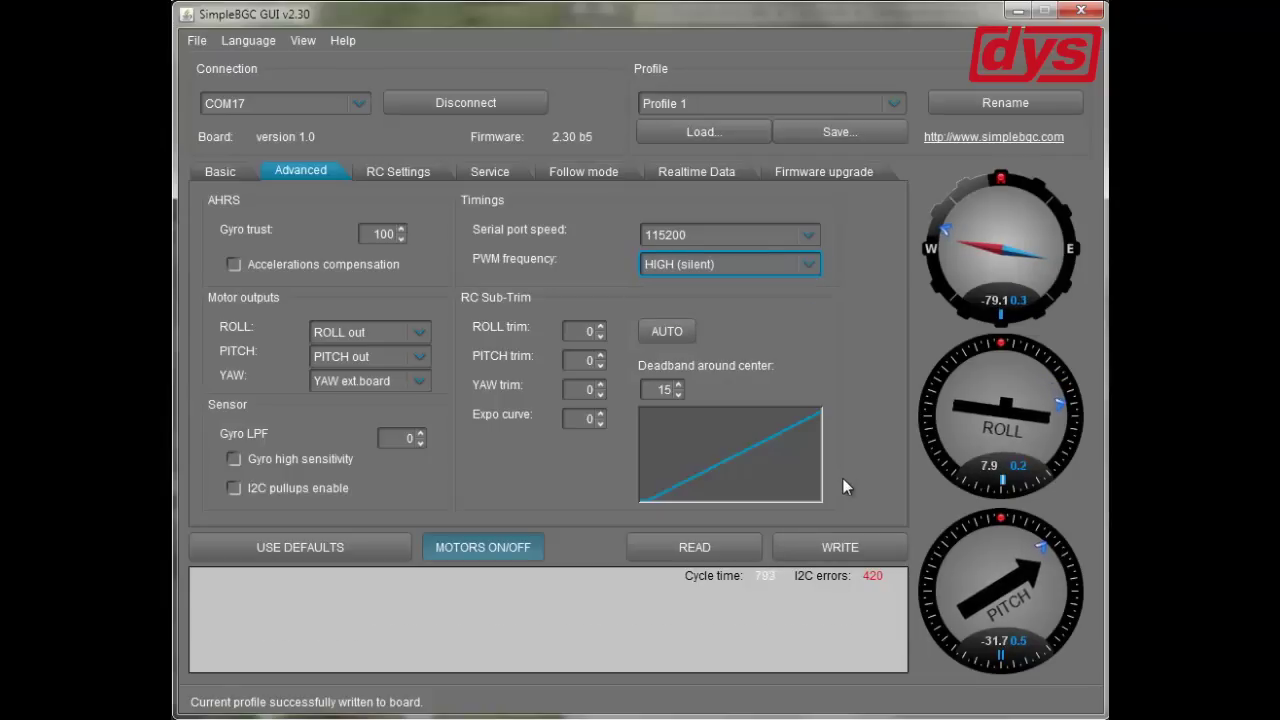
left_click(844, 548)
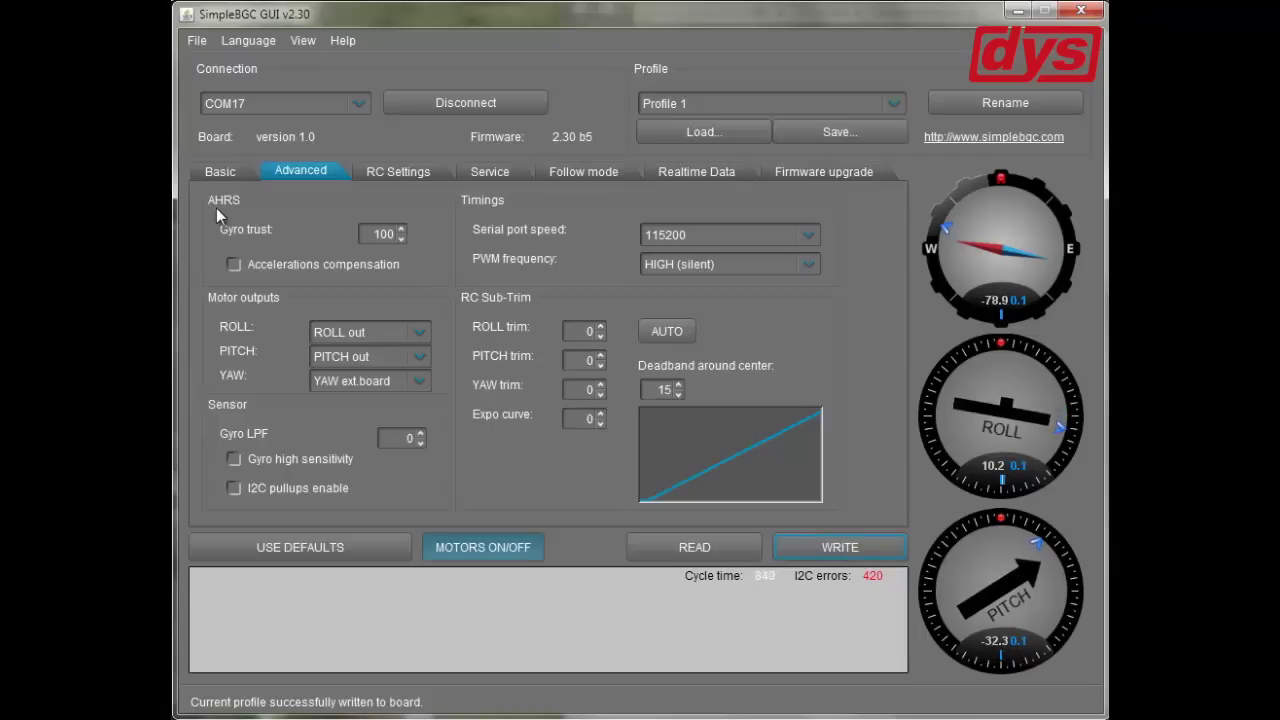
- Browse the Basic, Advanced, RC Settings, Service, Follow mode and Realtime Data tabs, ending on Firmware upgrade
left_click(223, 168)
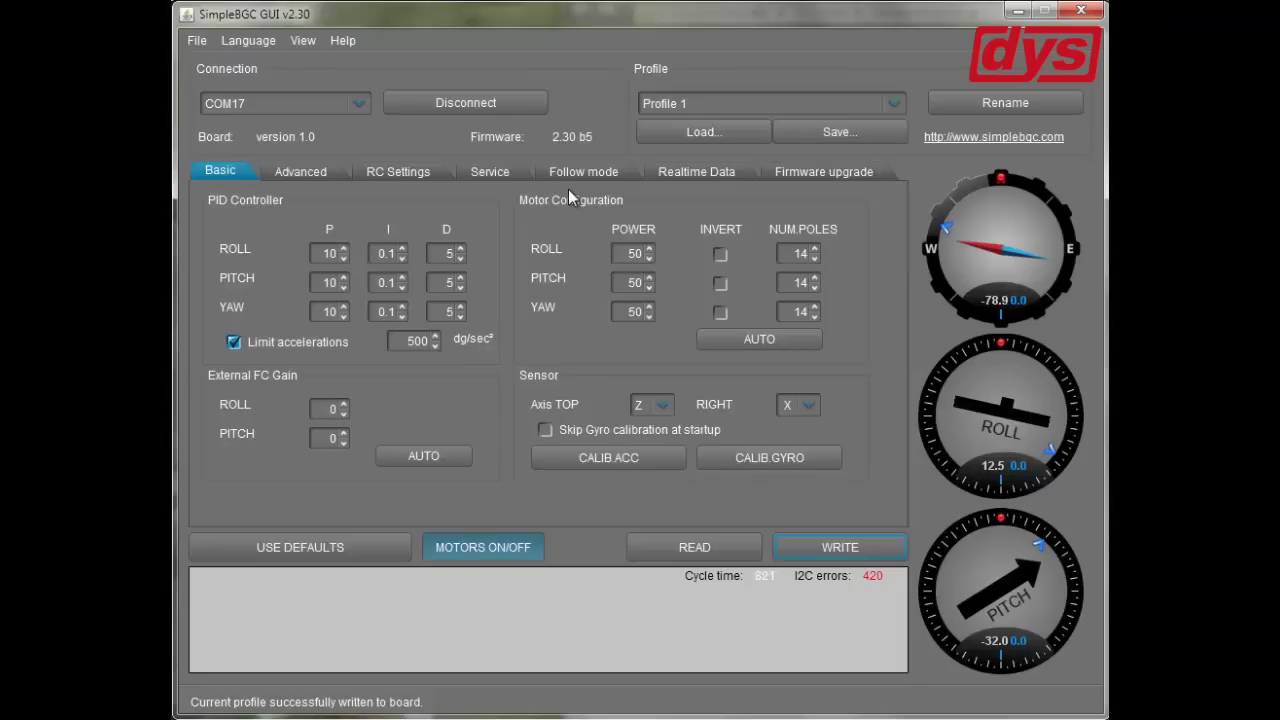
left_click(311, 172)
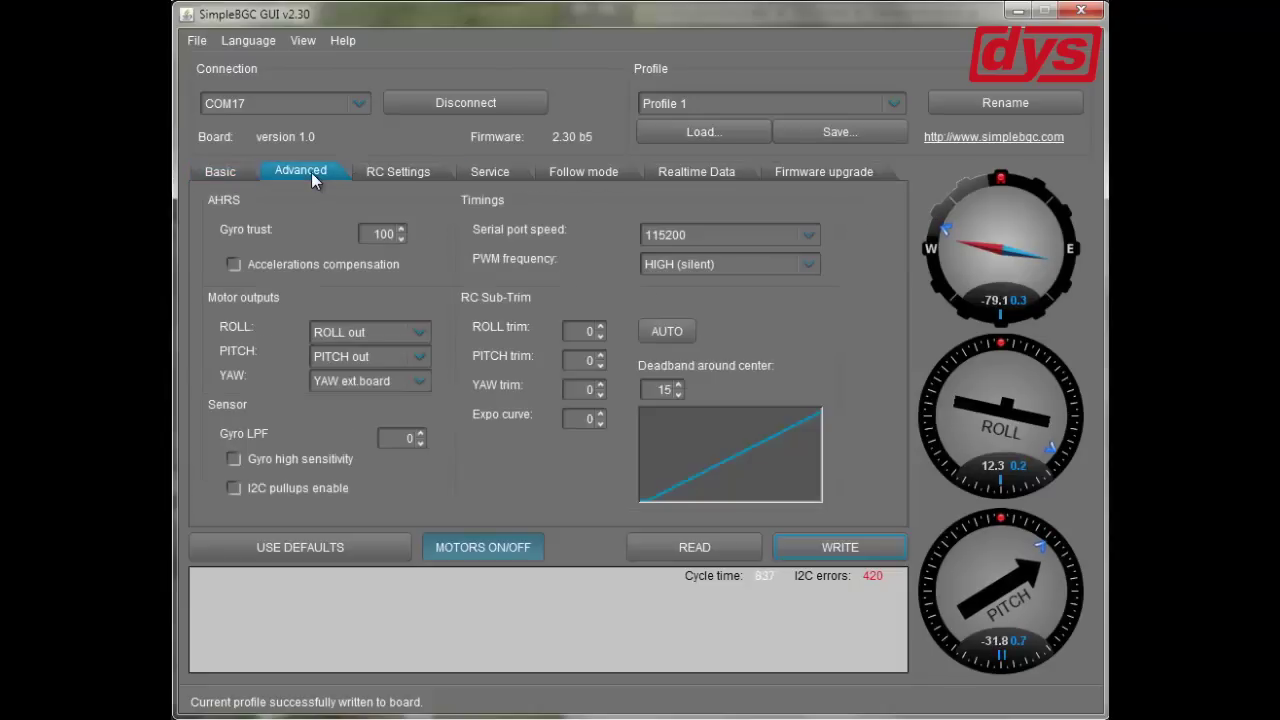
left_click(418, 171)
left_click(502, 170)
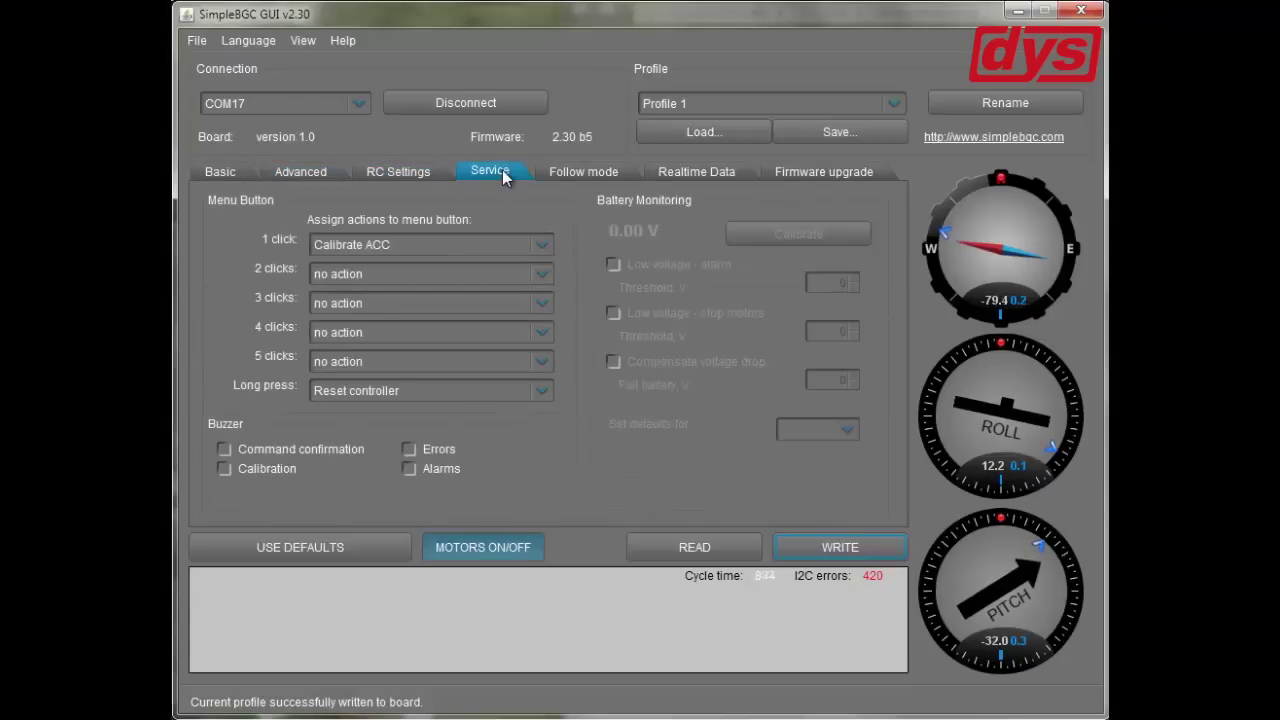
left_click(605, 171)
left_click(690, 174)
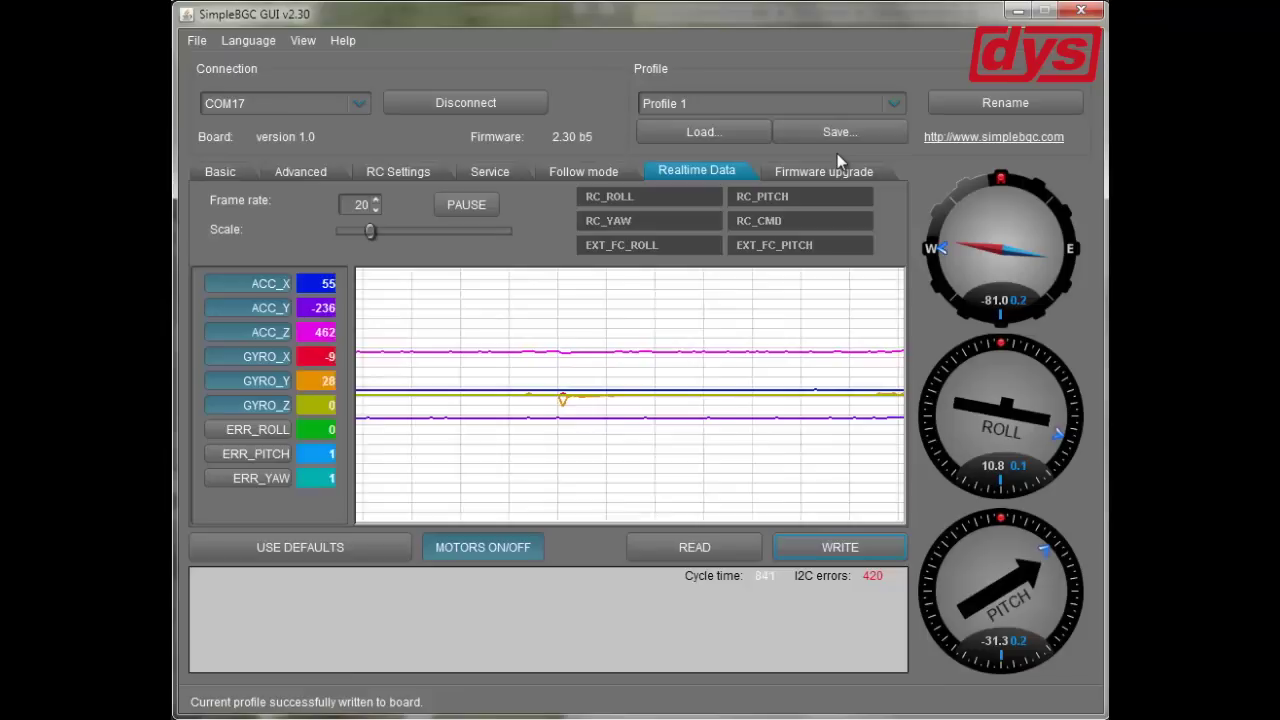
left_click(813, 170)
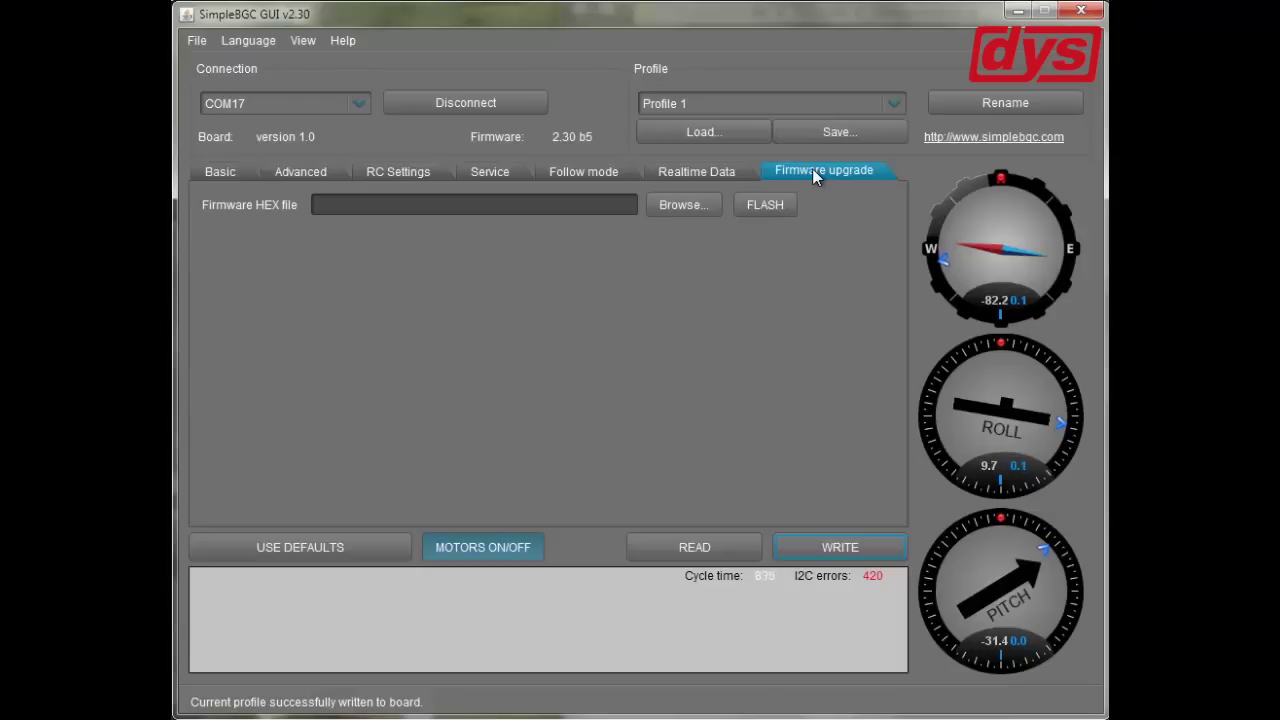
- Load SimpleBGC_2_3b5.enc.hex as the firmware file and flash it onto the board
left_click(677, 206)
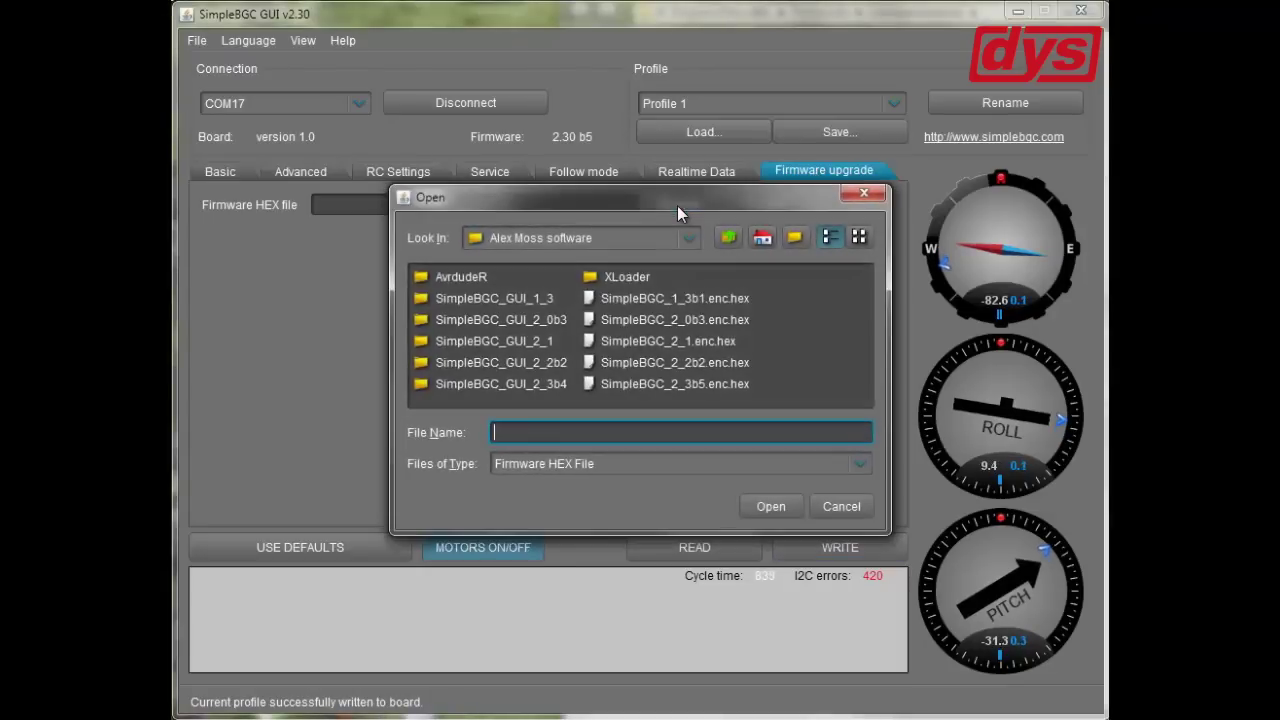
left_click(717, 320)
left_click(697, 384)
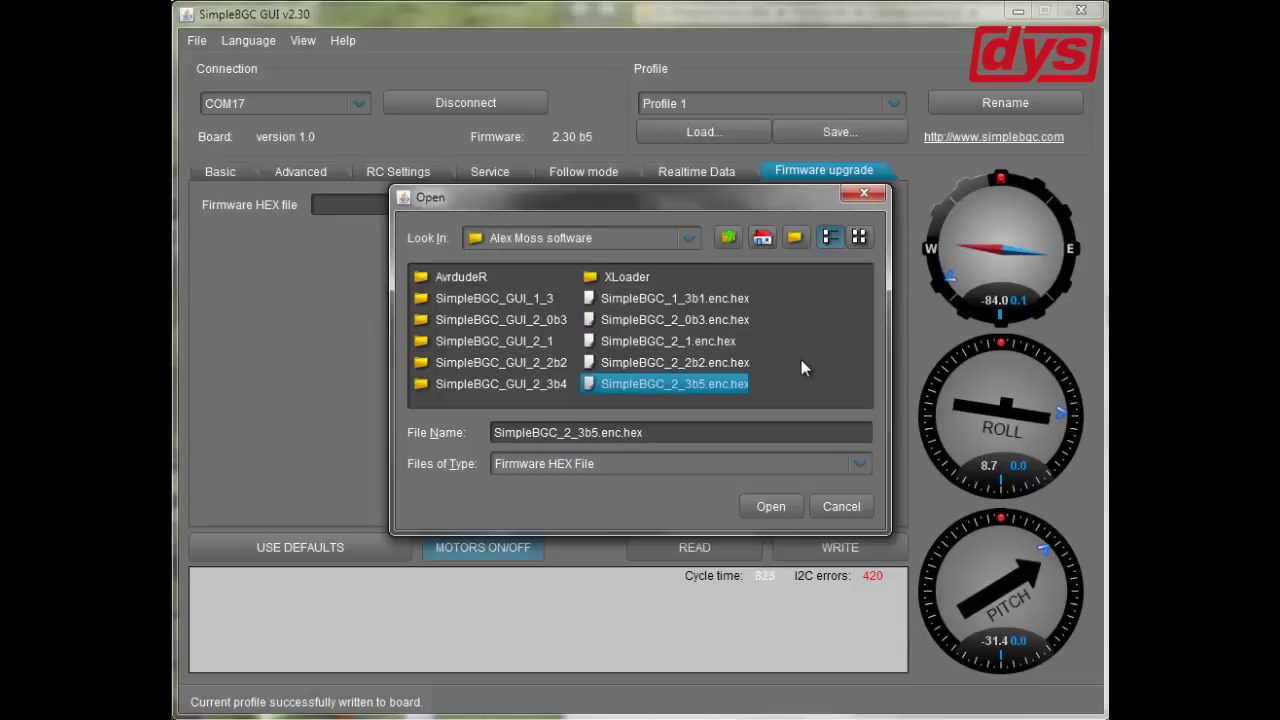
left_click(771, 506)
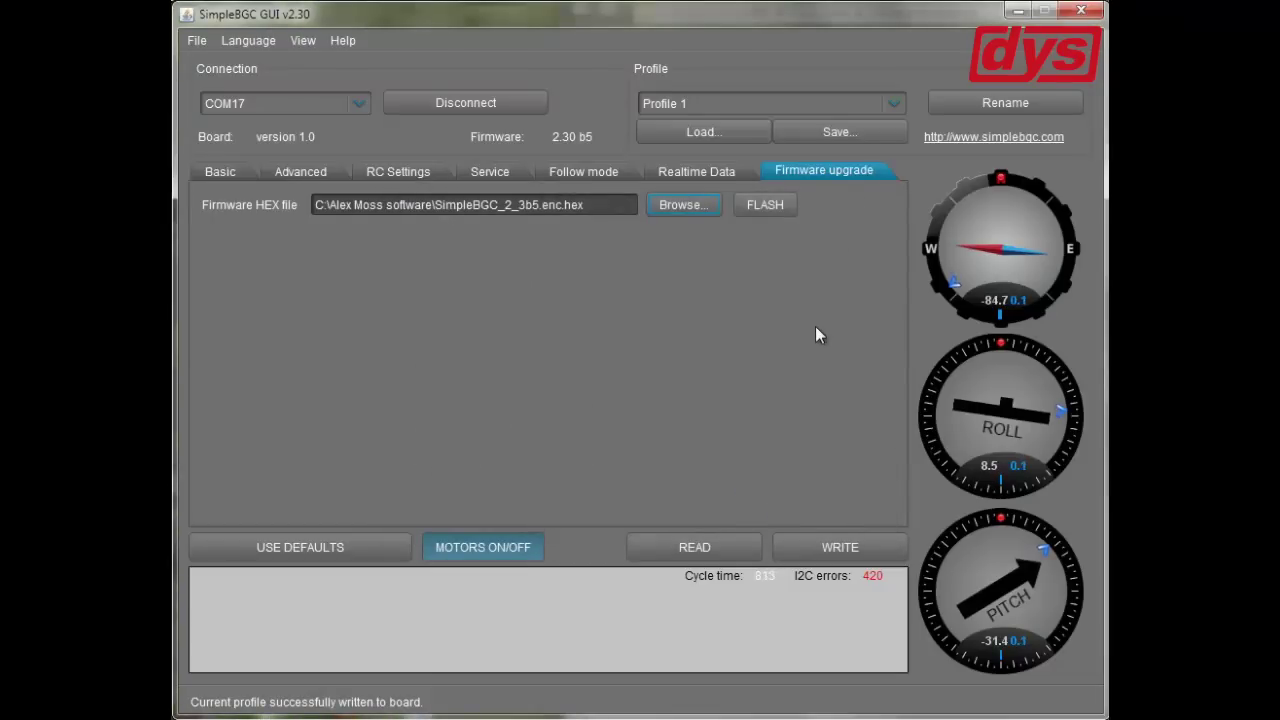
left_click(751, 206)
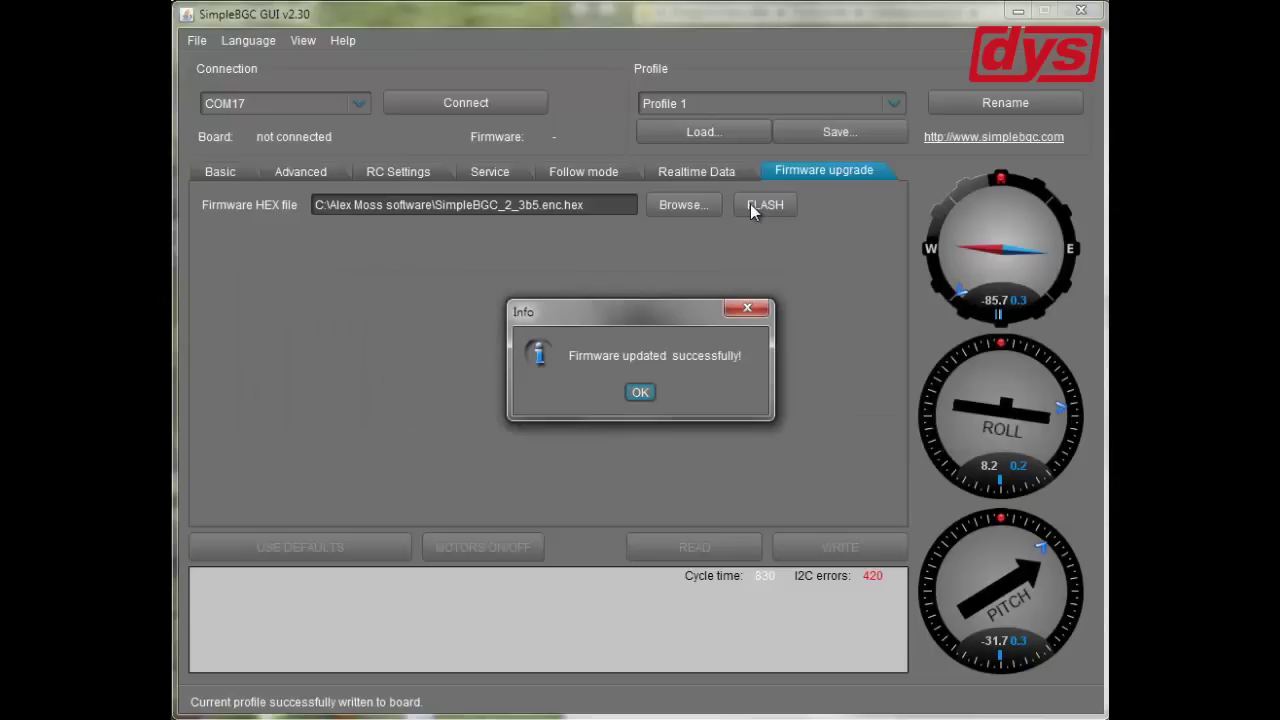
- Dismiss the update-success notice and reconnect on COM17, loading firmware 2.30 b5 parameters
left_click(641, 392)
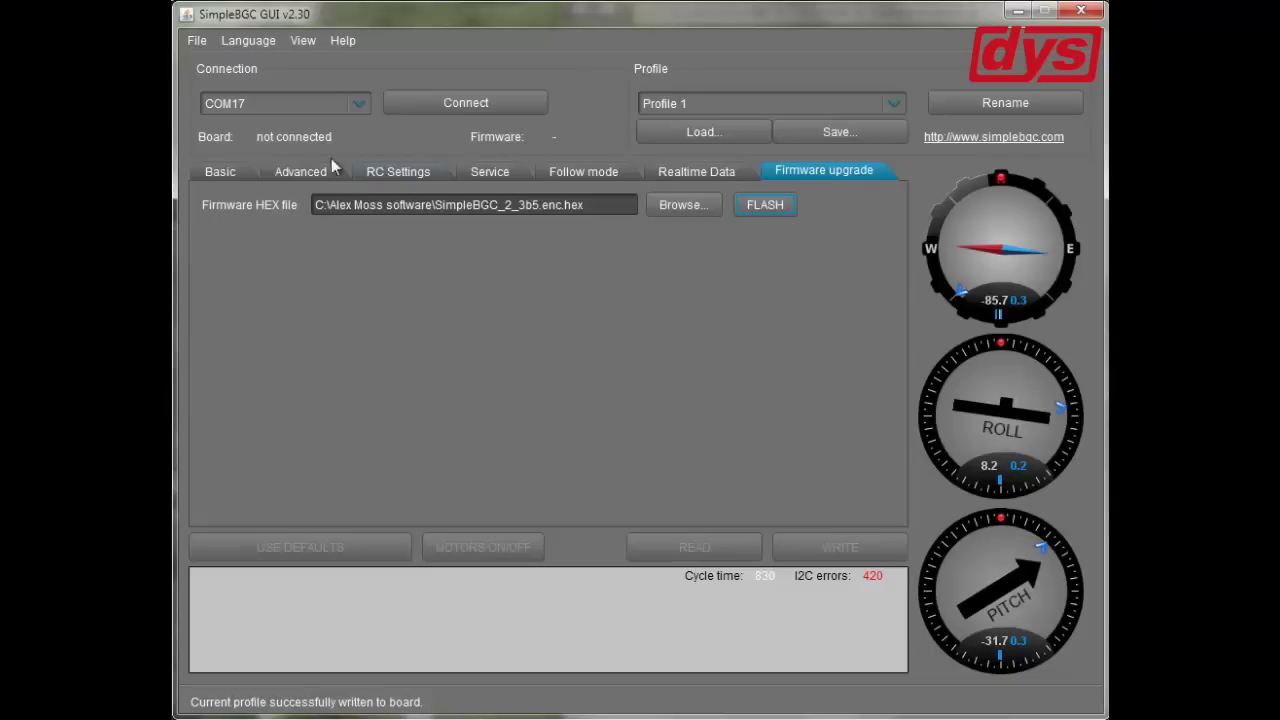
left_click(222, 174)
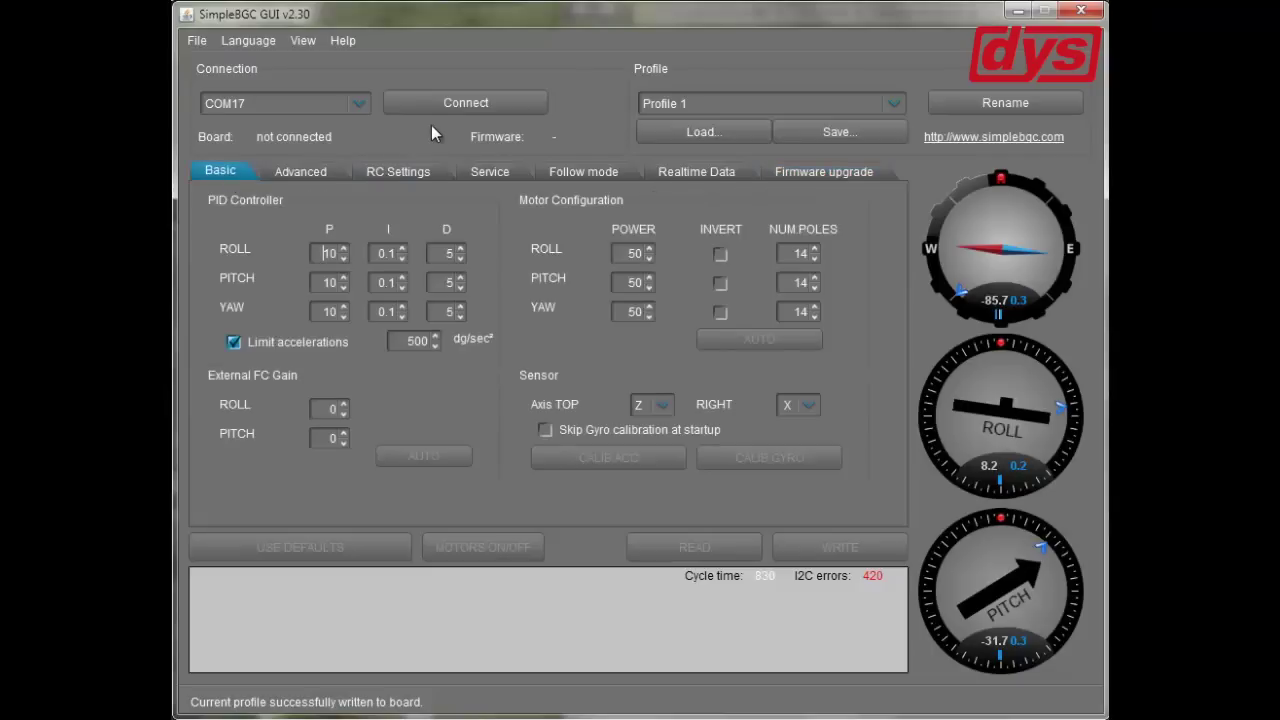
left_click(462, 102)
left_click(462, 102)
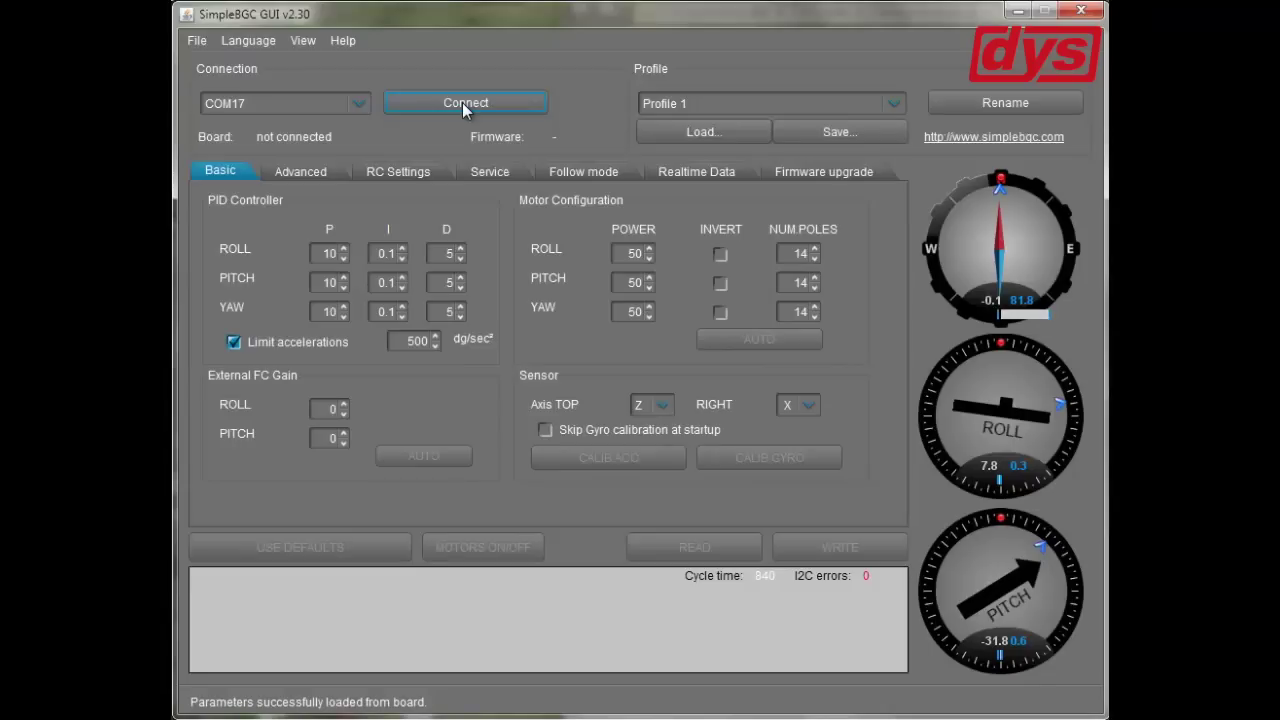
left_click(465, 103)
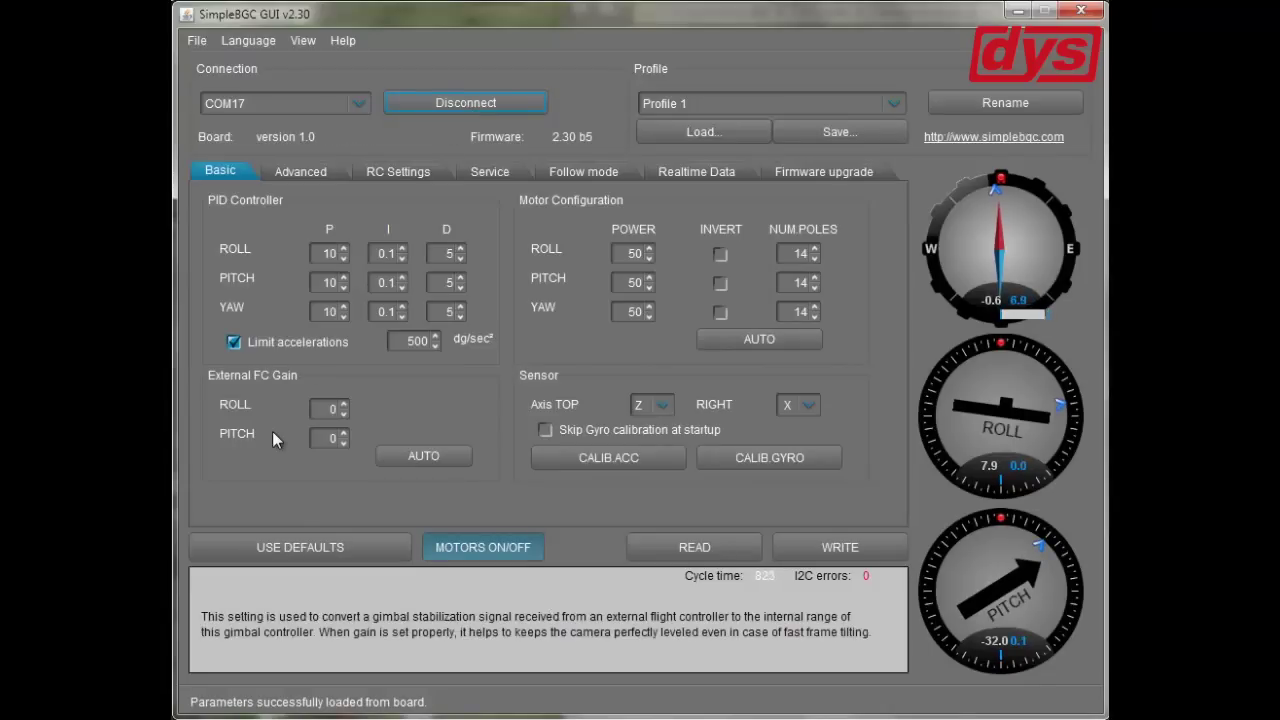
- Use MOTORS ON/OFF to cycle the gimbal motors off, on, then off again
left_click(519, 547)
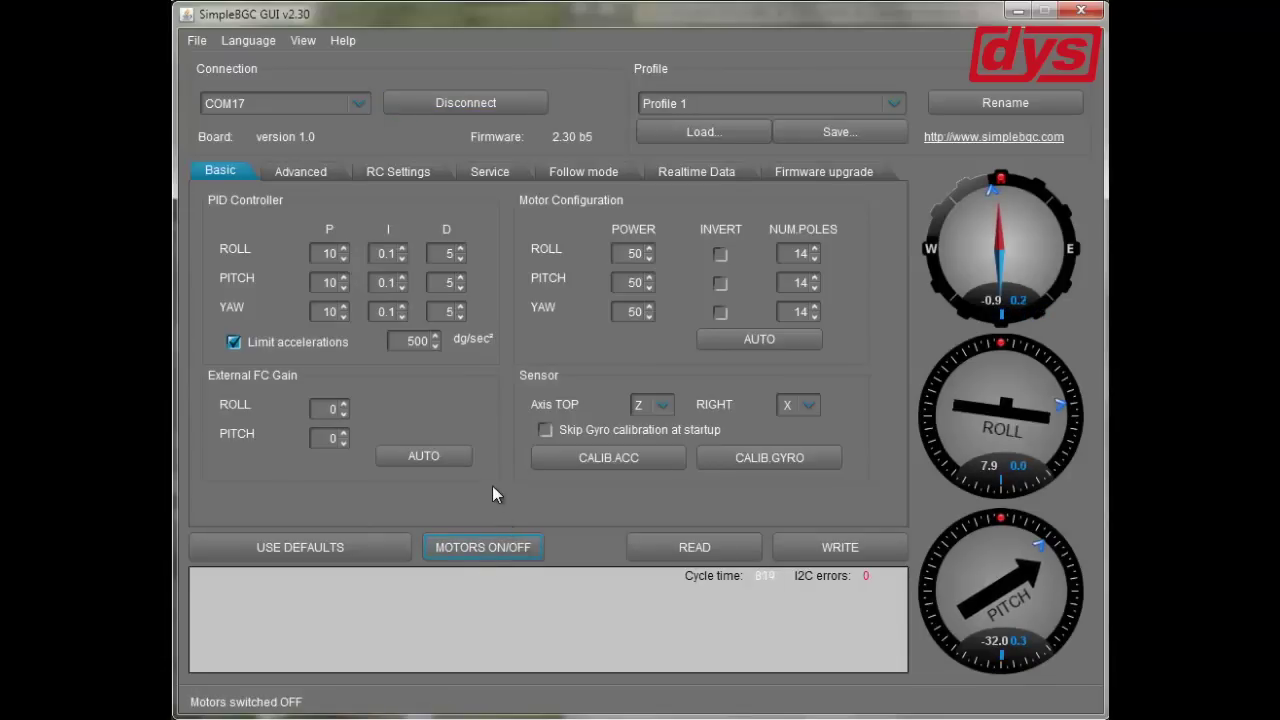
left_click(510, 550)
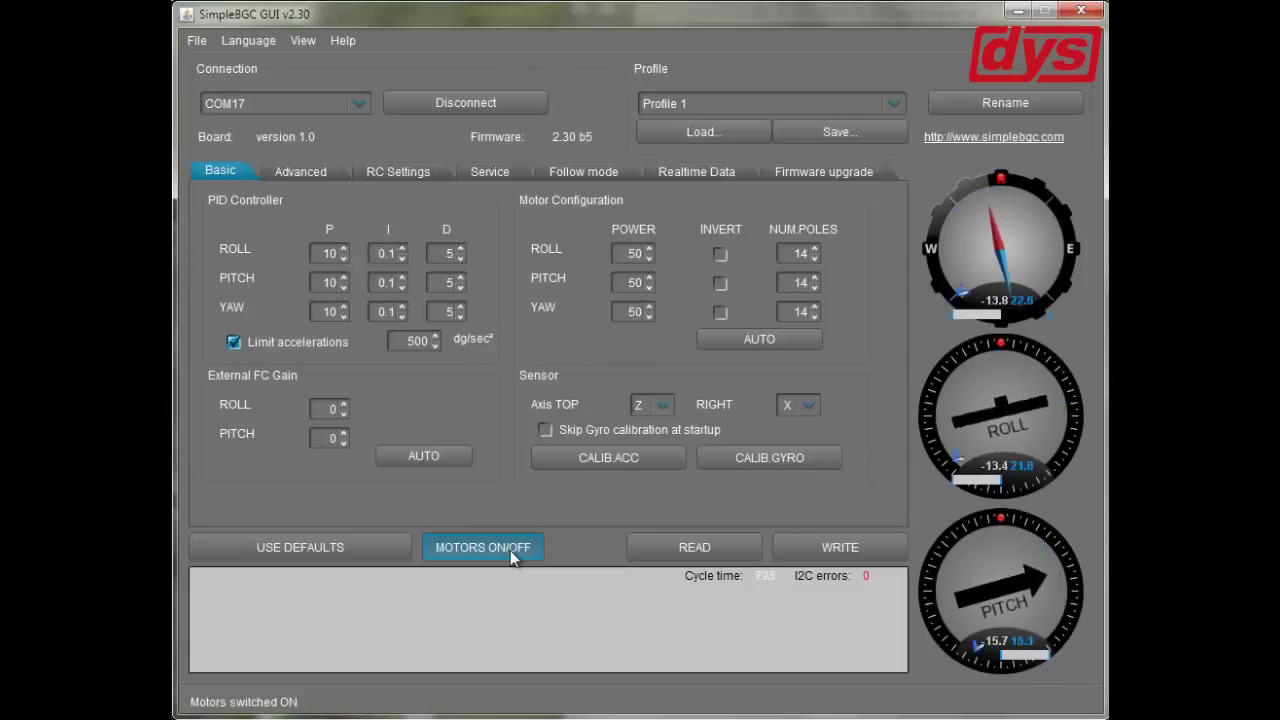
left_click(510, 550)
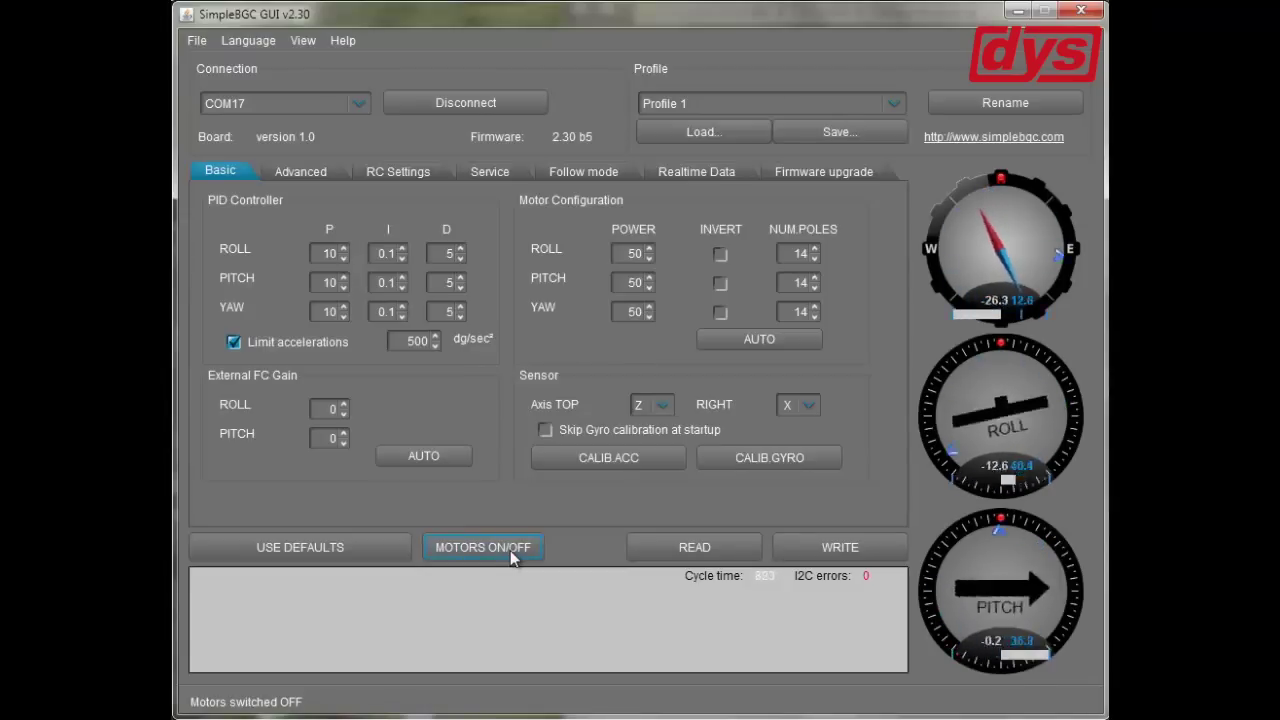
mouse_move(584, 455)
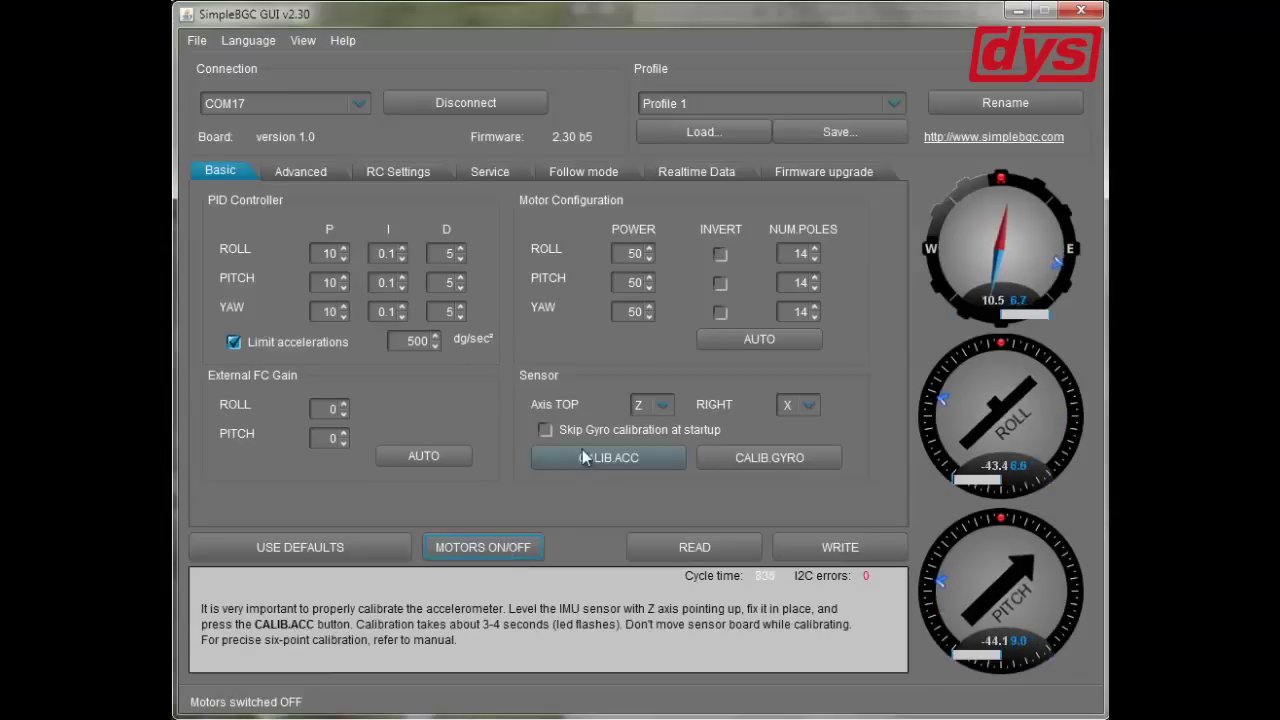
mouse_move(545, 283)
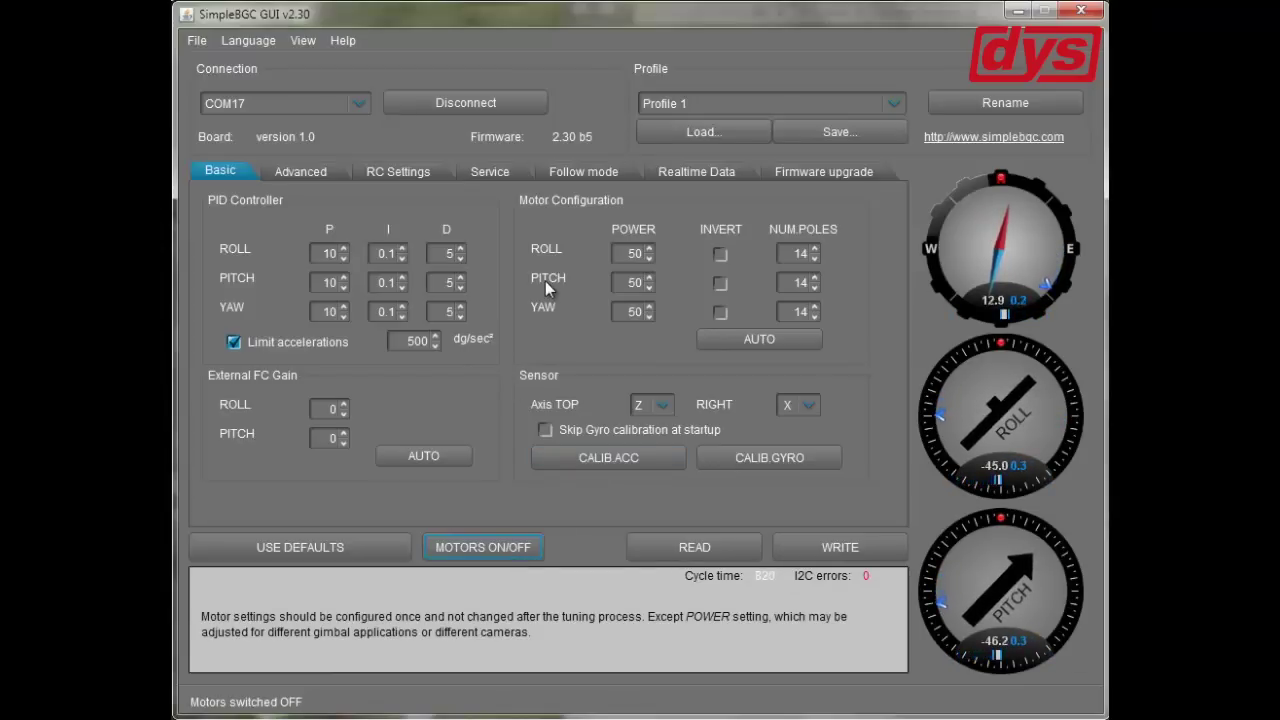
mouse_move(353, 230)
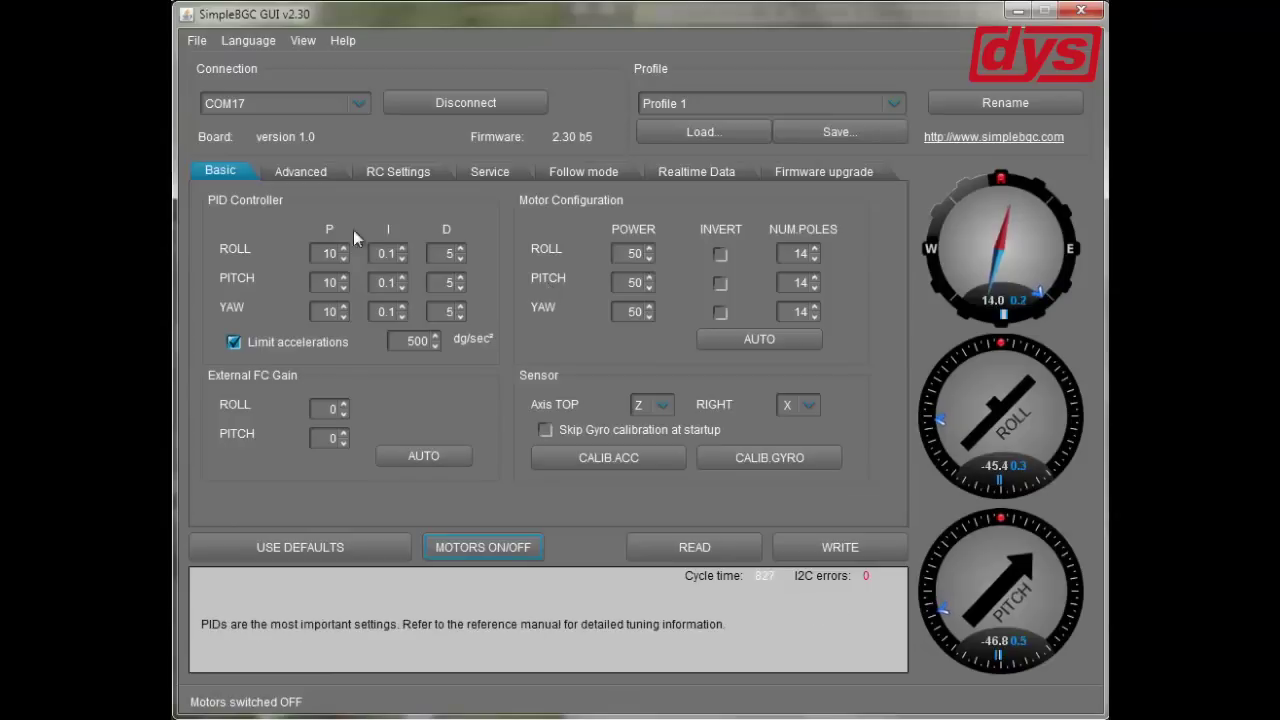
mouse_move(516, 299)
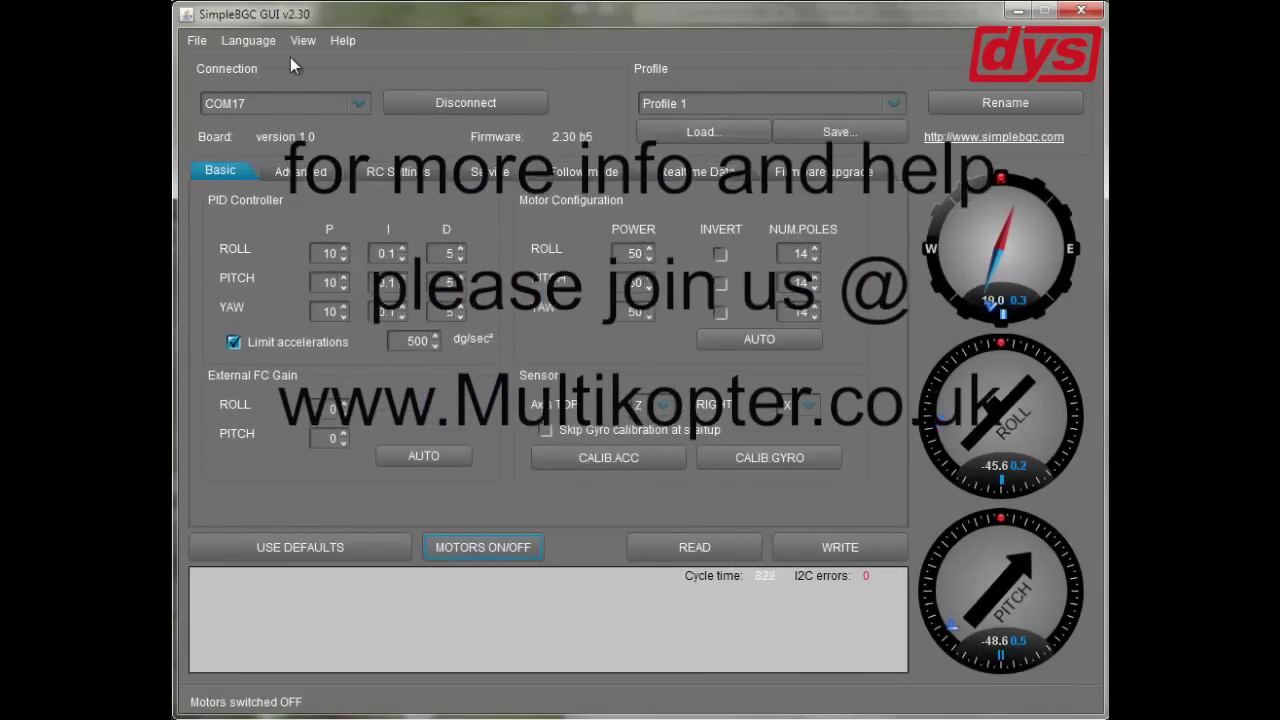
mouse_move(641, 324)
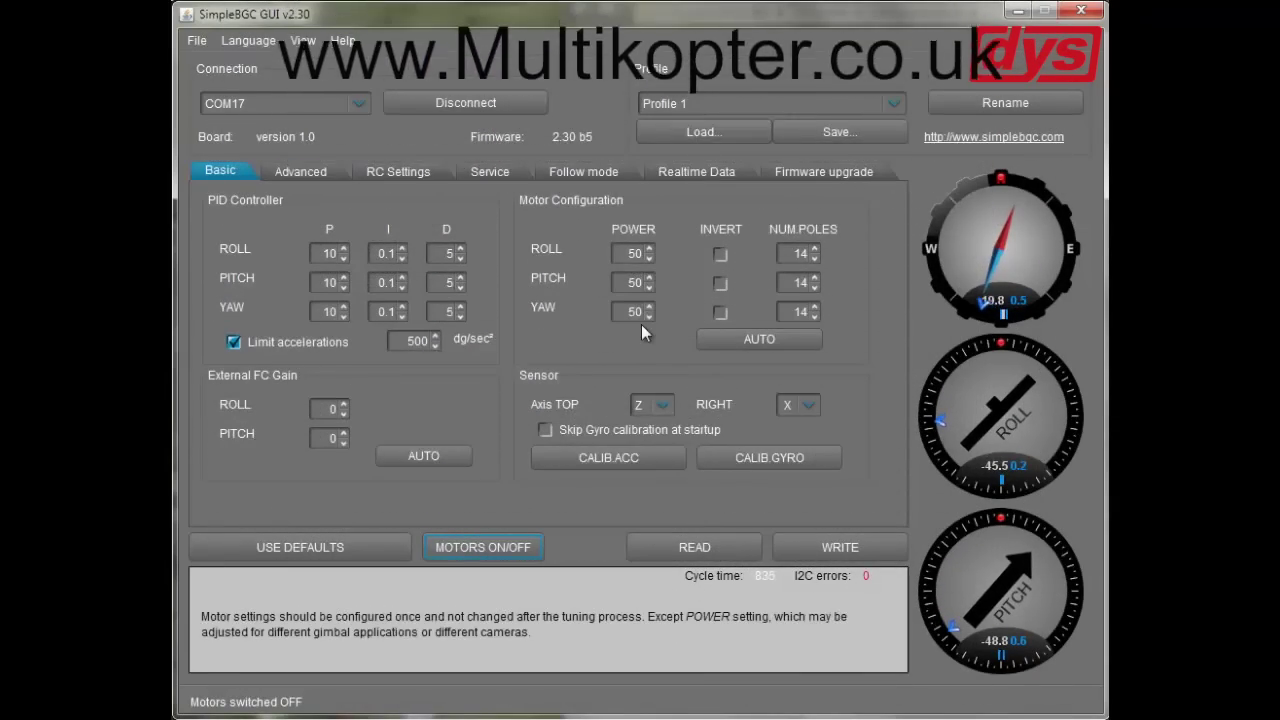